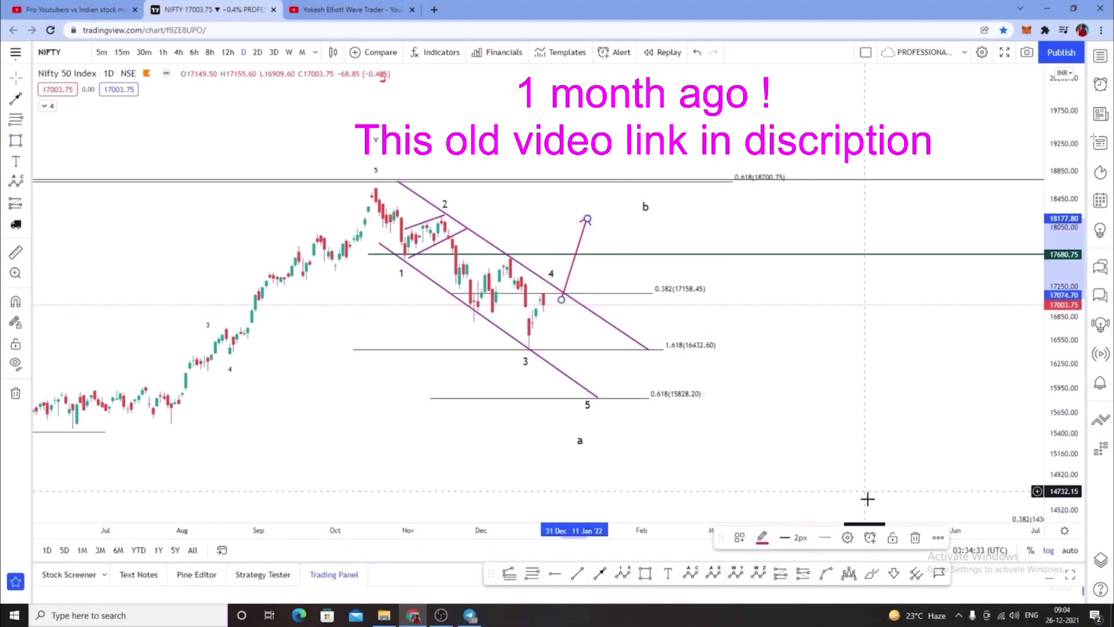
# Delete the old upward arrow and pull the channel's lower line end up-left
pyautogui.click(916, 538)
pyautogui.moveTo(622, 278); pyautogui.dragTo(645, 284)
pyautogui.scroll(2, 645, 283)
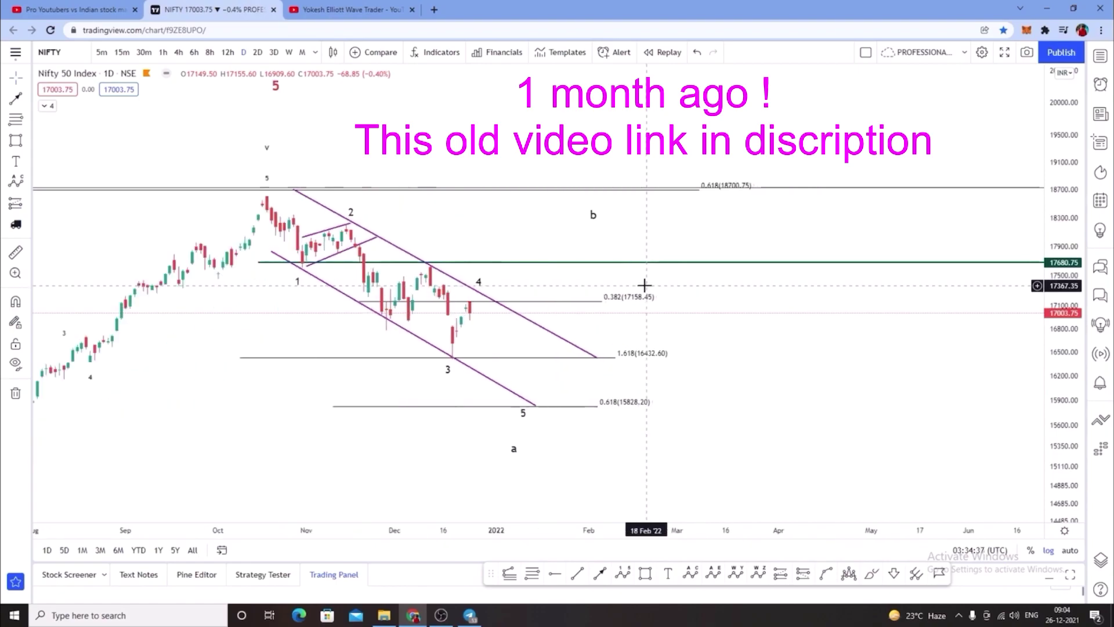
pyautogui.scroll(-1, 766, 376)
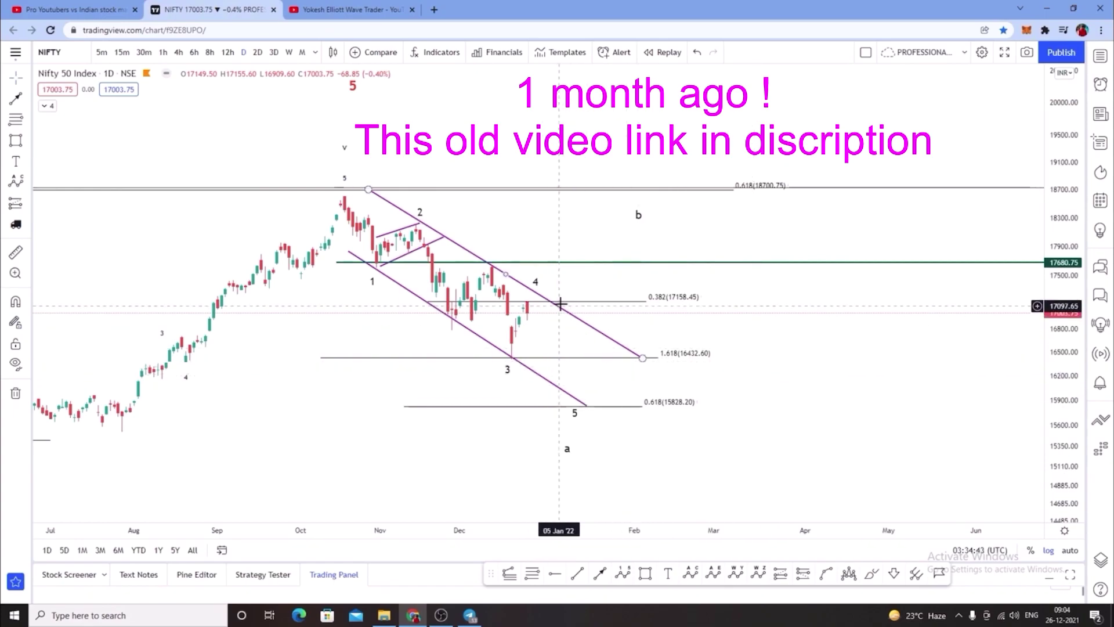
pyautogui.moveTo(590, 408); pyautogui.dragTo(562, 398)
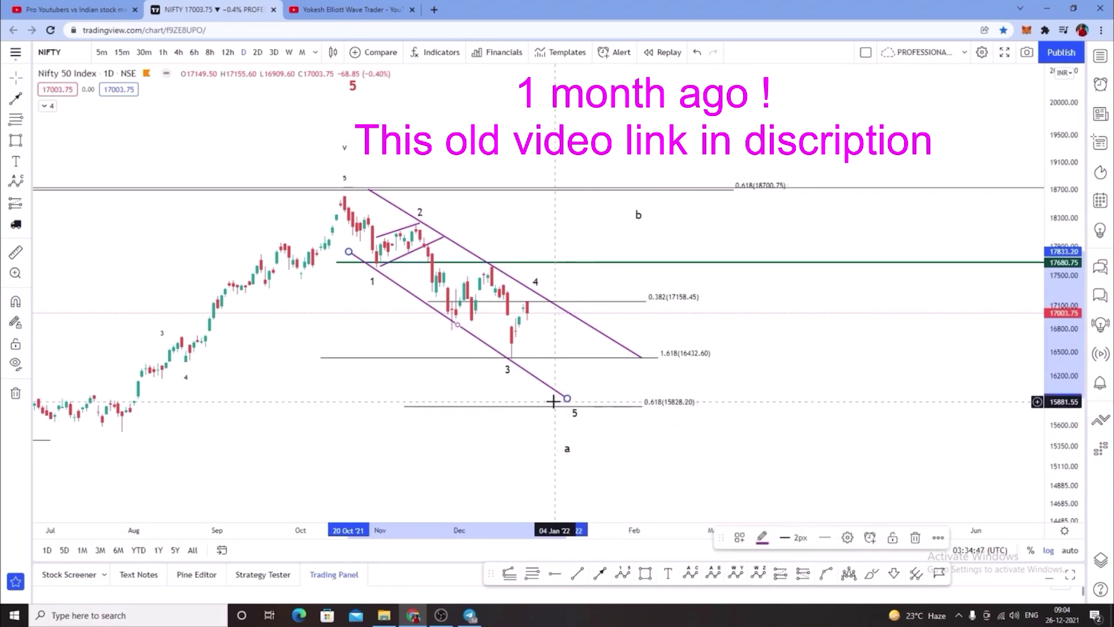
pyautogui.moveTo(552, 412); pyautogui.dragTo(634, 396)
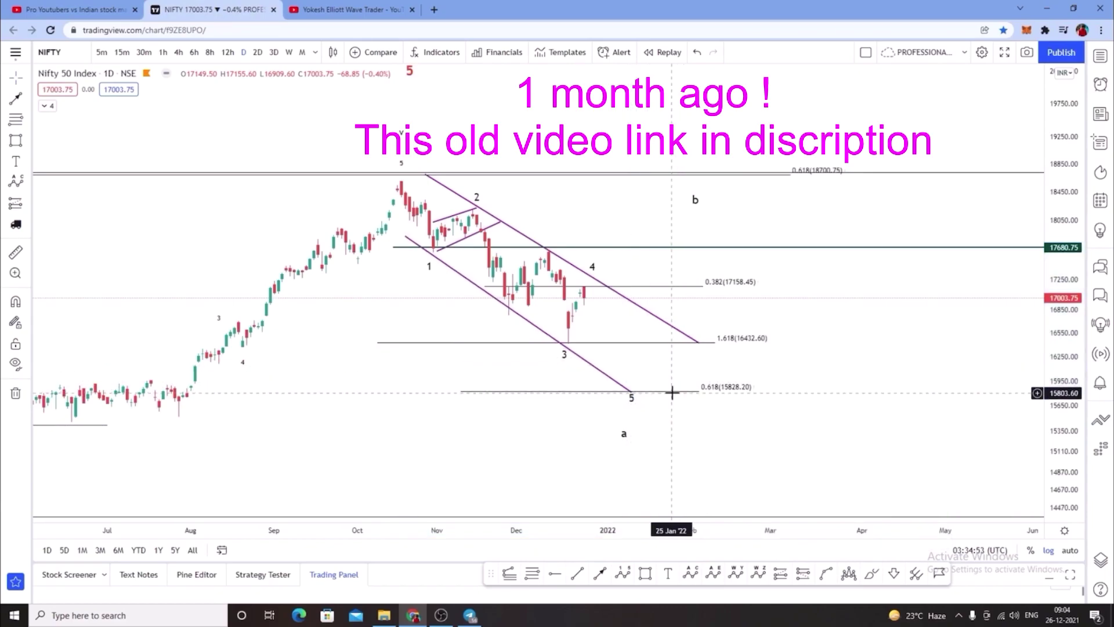
# Add the 0.5 (16088.35) level to the Fibonacci extension
pyautogui.doubleClick(674, 394)
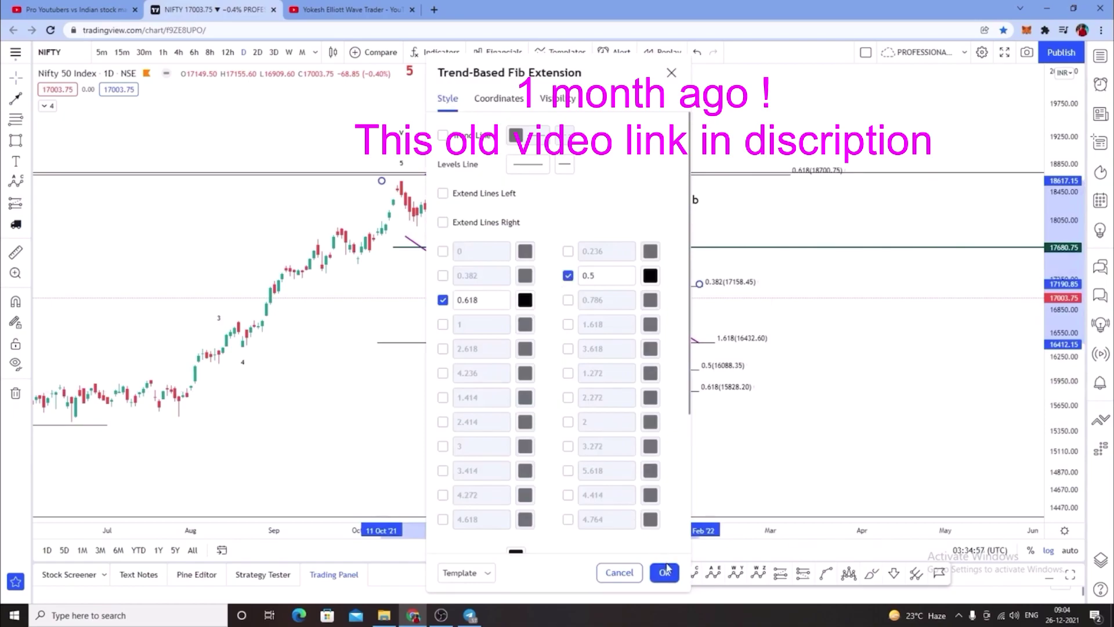
pyautogui.click(665, 574)
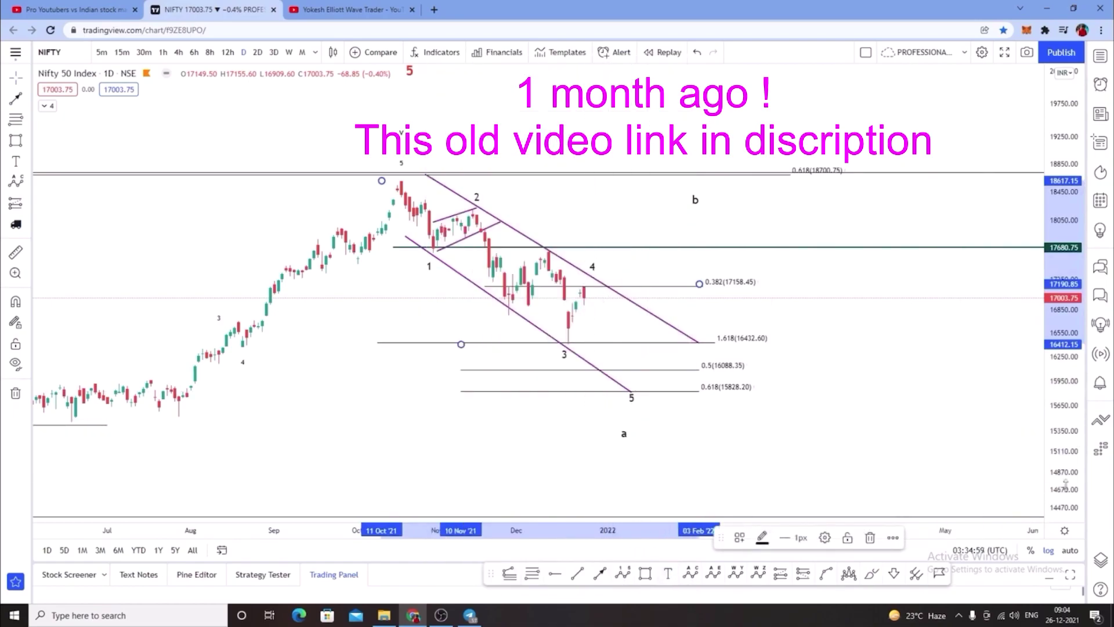
pyautogui.moveTo(1065, 484); pyautogui.dragTo(1065, 435)
pyautogui.scroll(2, 870, 435)
# Lower the wave 5 point and draw a pink line falling from wave 4 to 5 near 15828
pyautogui.moveTo(546, 425); pyautogui.dragTo(546, 437)
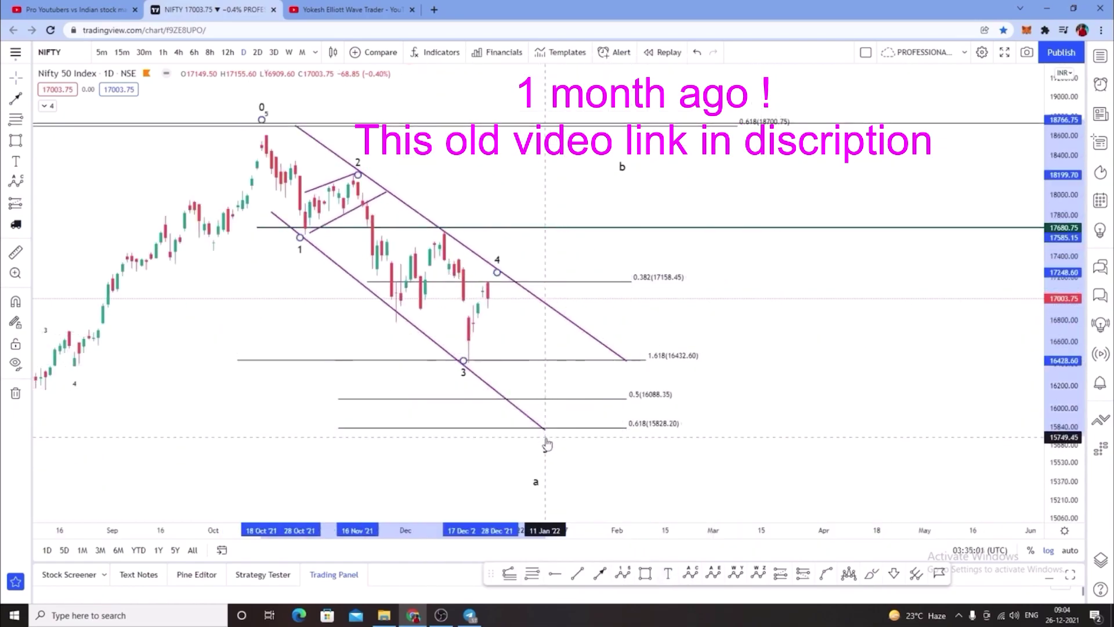
pyautogui.moveTo(734, 336); pyautogui.dragTo(805, 329)
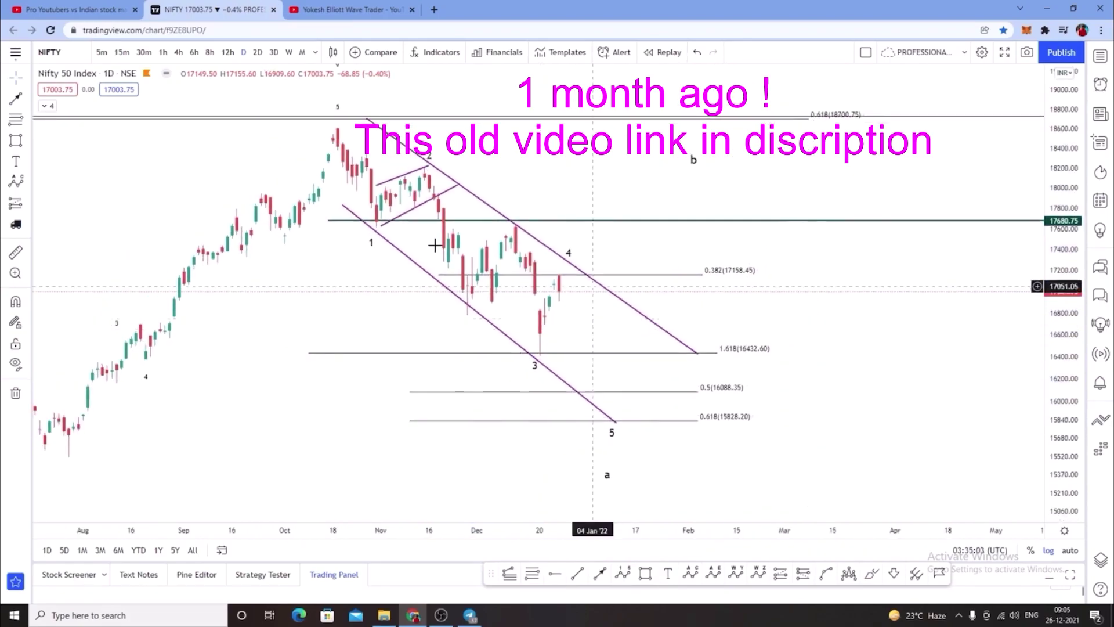
pyautogui.click(587, 270)
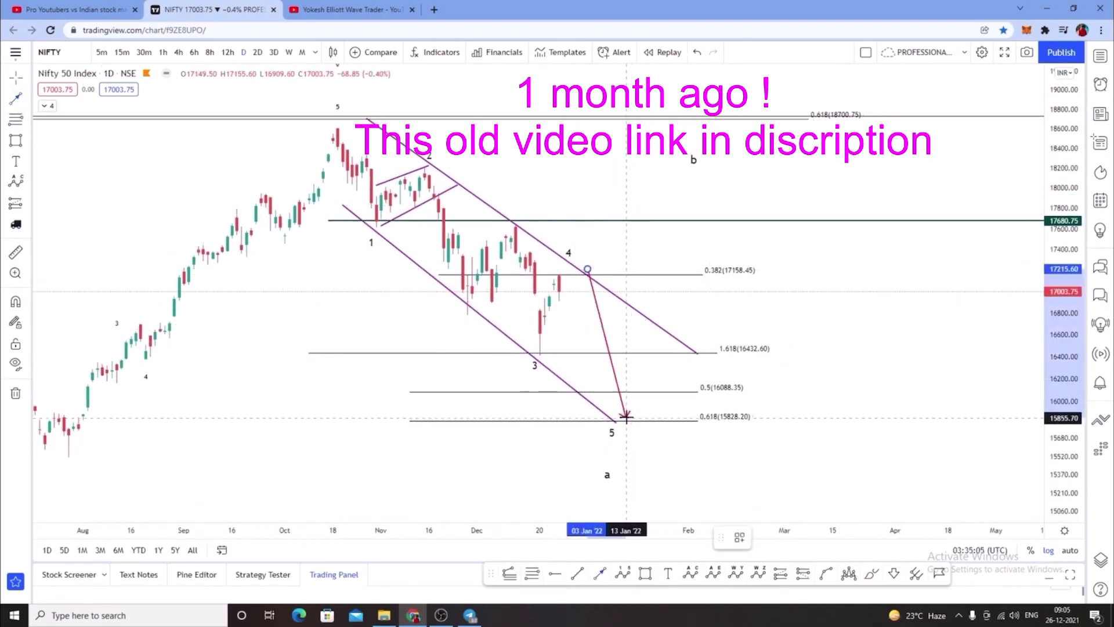
pyautogui.click(627, 416)
pyautogui.scroll(-2, 910, 349)
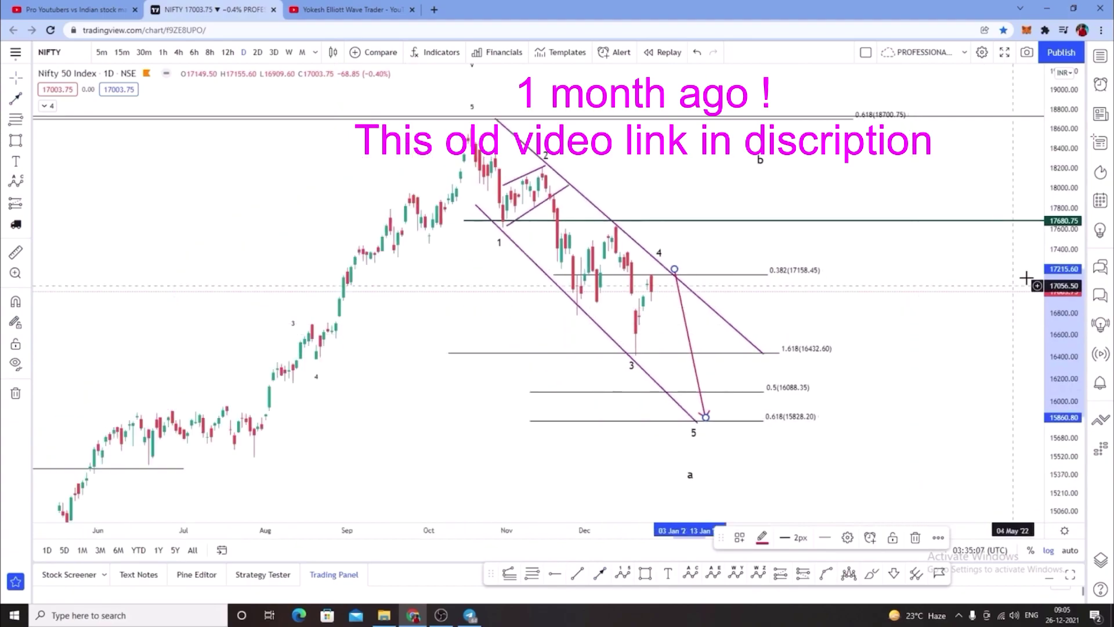
pyautogui.moveTo(1058, 349); pyautogui.dragTo(1058, 362)
pyautogui.moveTo(939, 350); pyautogui.dragTo(850, 348)
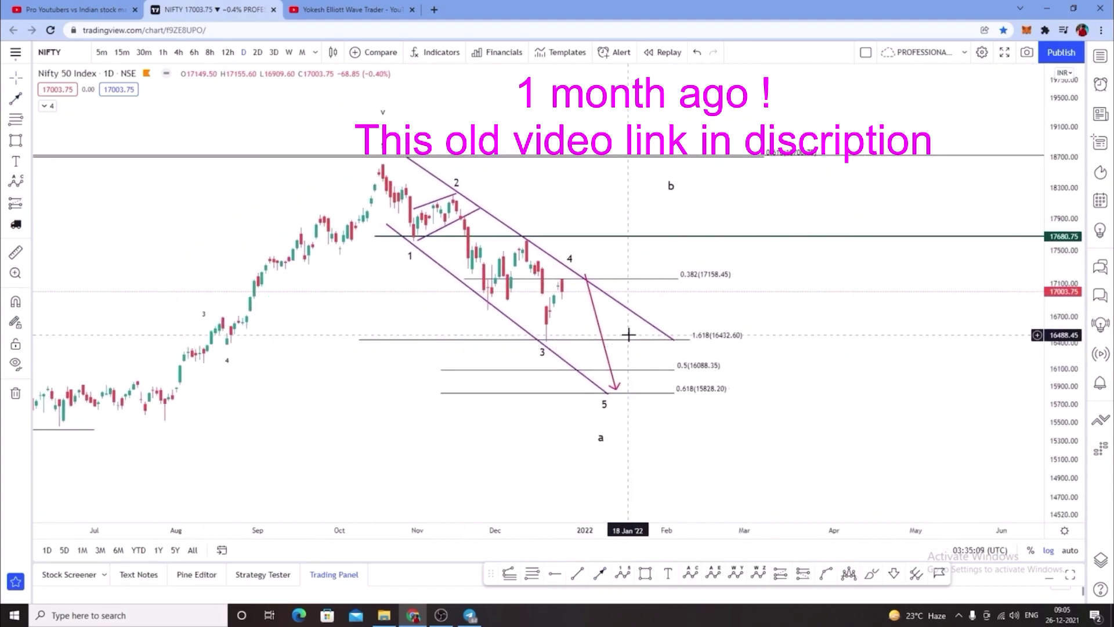
# Nudge the red arrow and draw an arrow rising from wave 5 toward b
pyautogui.moveTo(601, 331); pyautogui.dragTo(593, 334)
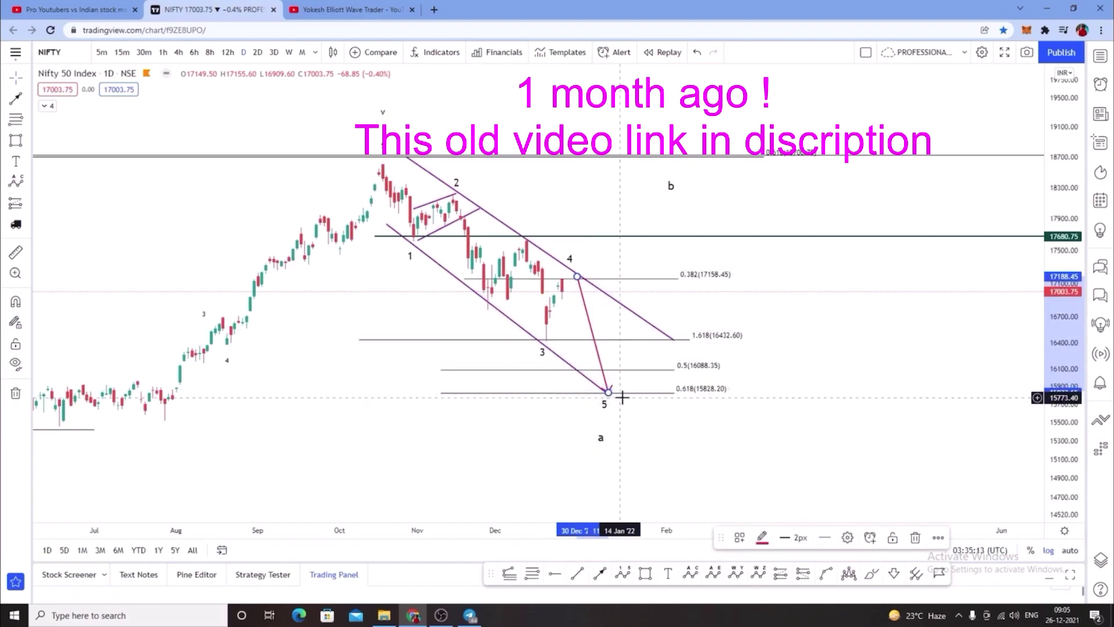
pyautogui.moveTo(816, 381); pyautogui.dragTo(704, 331)
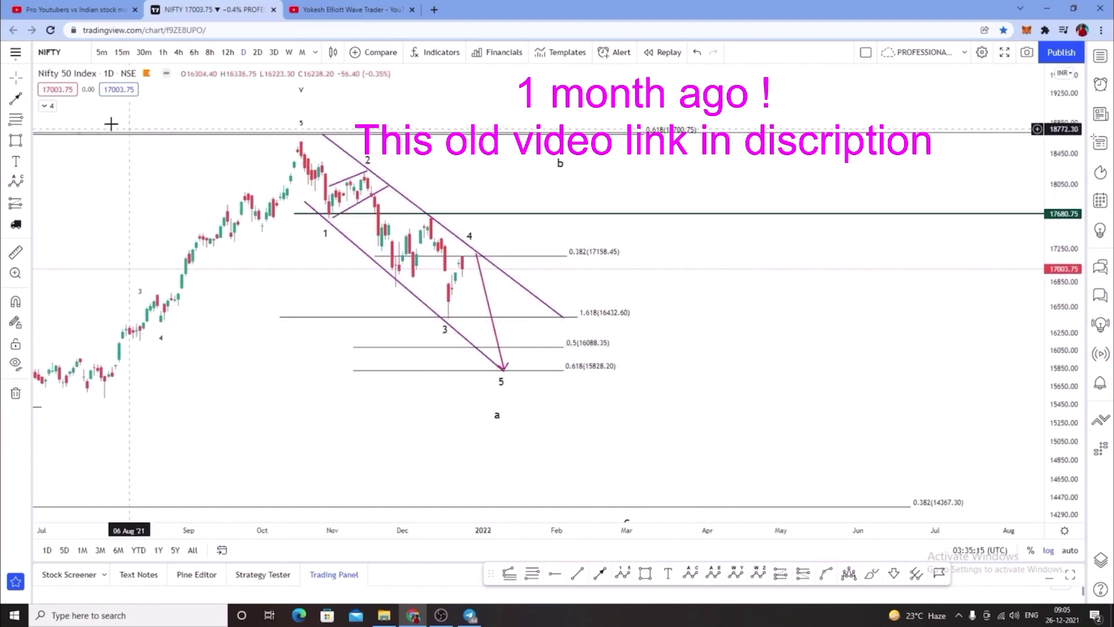
pyautogui.click(27, 100)
pyautogui.click(68, 123)
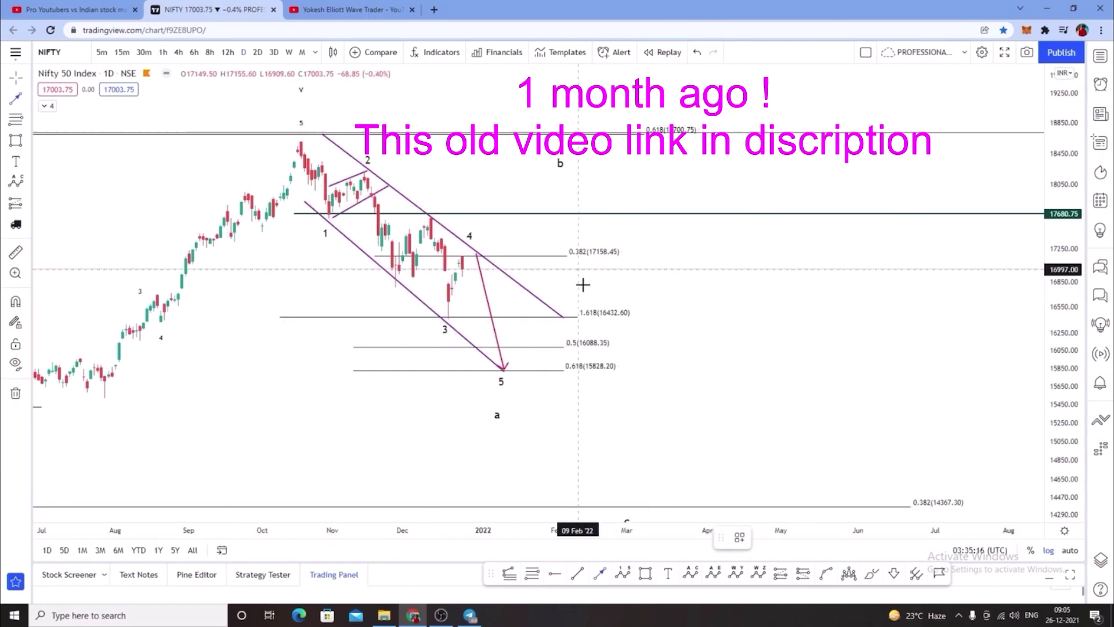
pyautogui.click(505, 369)
pyautogui.click(595, 198)
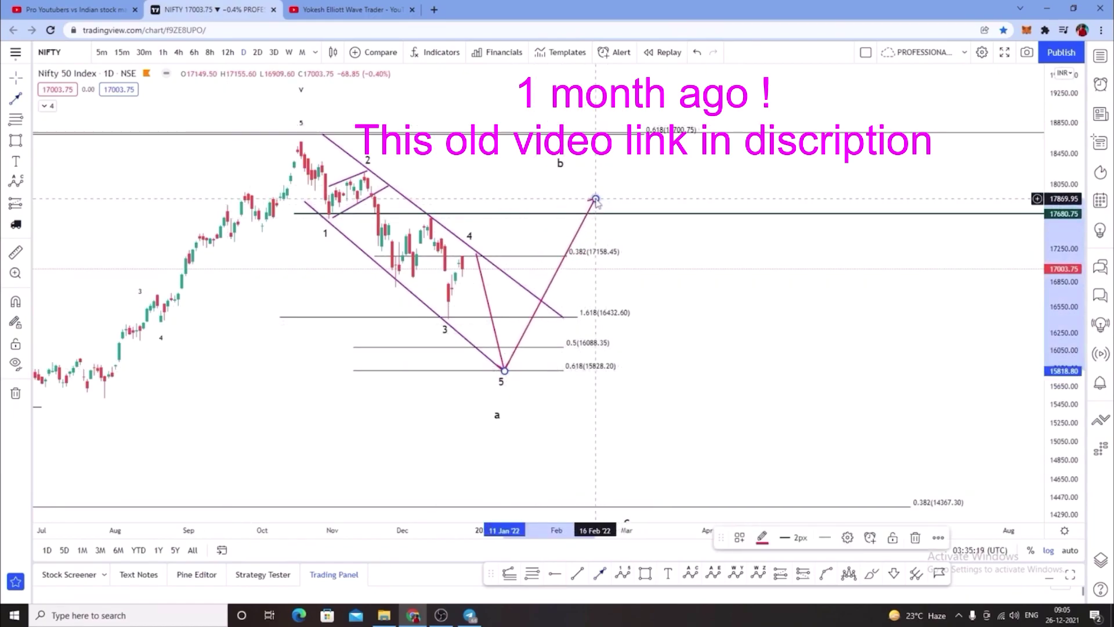
pyautogui.moveTo(1064, 325); pyautogui.dragTo(1065, 384)
pyautogui.moveTo(888, 332); pyautogui.dragTo(873, 323)
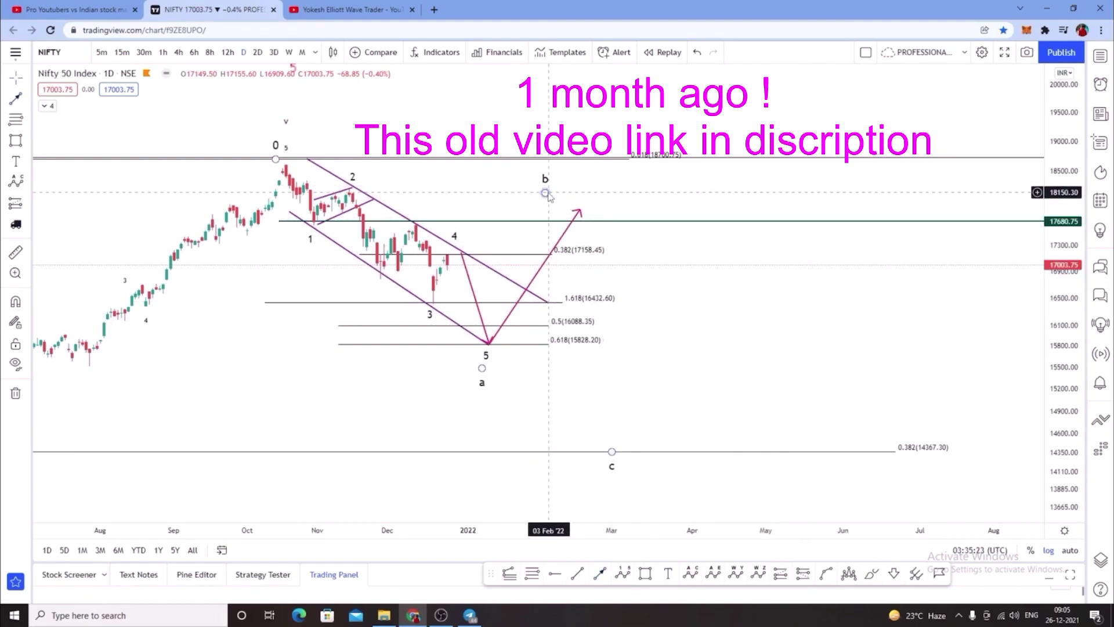
# Adjust the rising arrow's tip near b and draw a yellow target box below b
pyautogui.click(582, 210)
pyautogui.moveTo(582, 210)
pyautogui.mouseDown()
pyautogui.moveTo(563, 212)
pyautogui.moveTo(700, 232)
pyautogui.mouseUp()
pyautogui.click(17, 141)
pyautogui.click(686, 177)
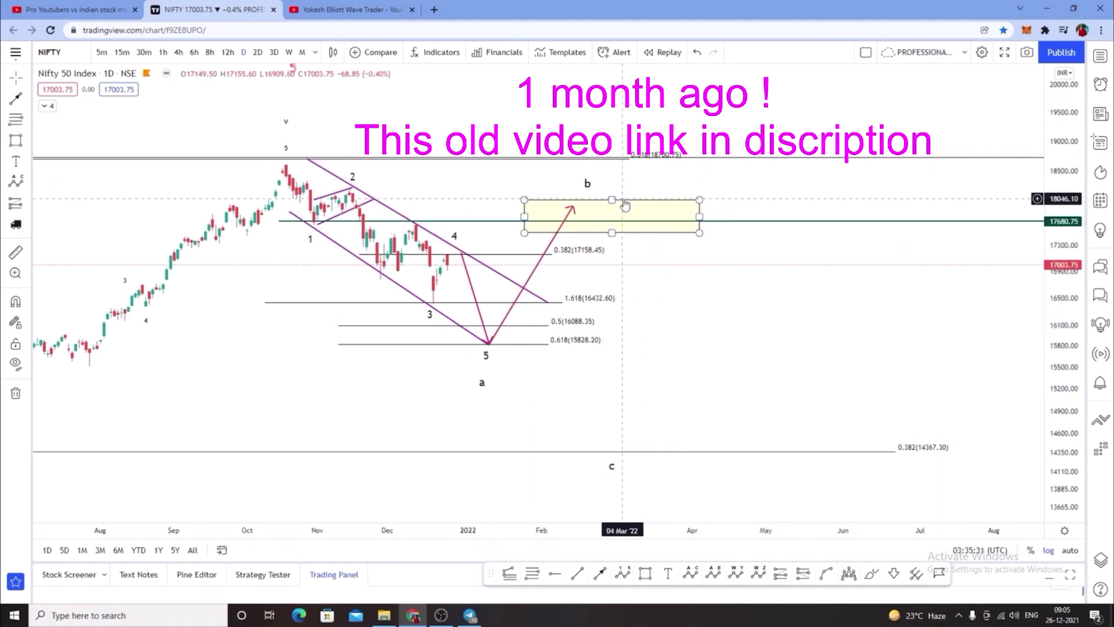
# Nudge the ABC pattern's b point slightly higher
pyautogui.moveTo(674, 179); pyautogui.dragTo(654, 180)
pyautogui.moveTo(572, 196); pyautogui.dragTo(579, 194)
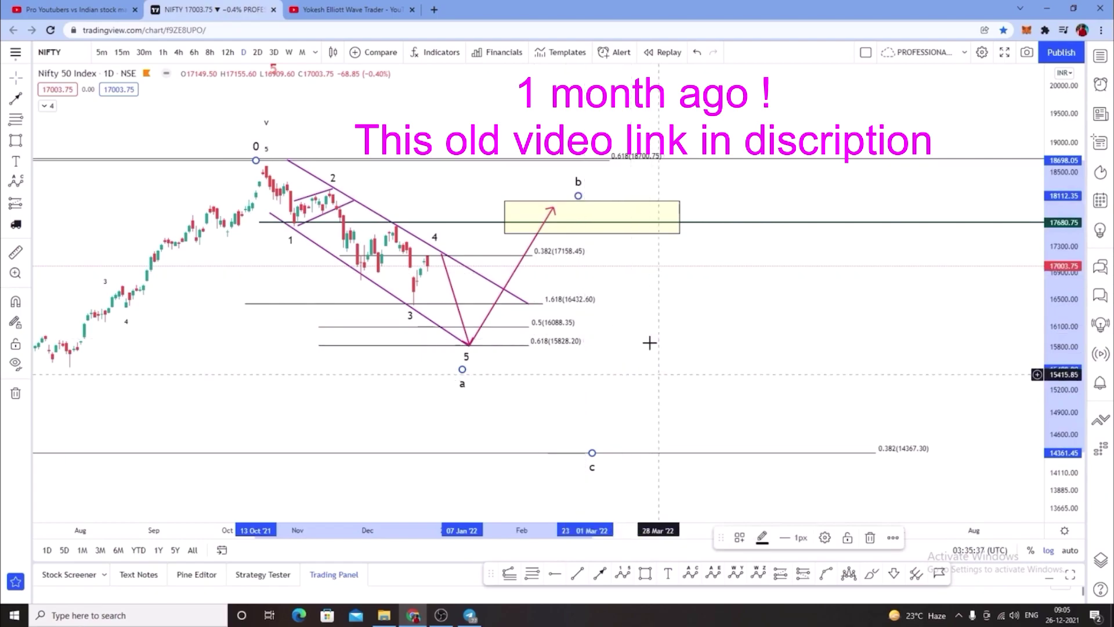
pyautogui.moveTo(643, 319); pyautogui.dragTo(657, 269)
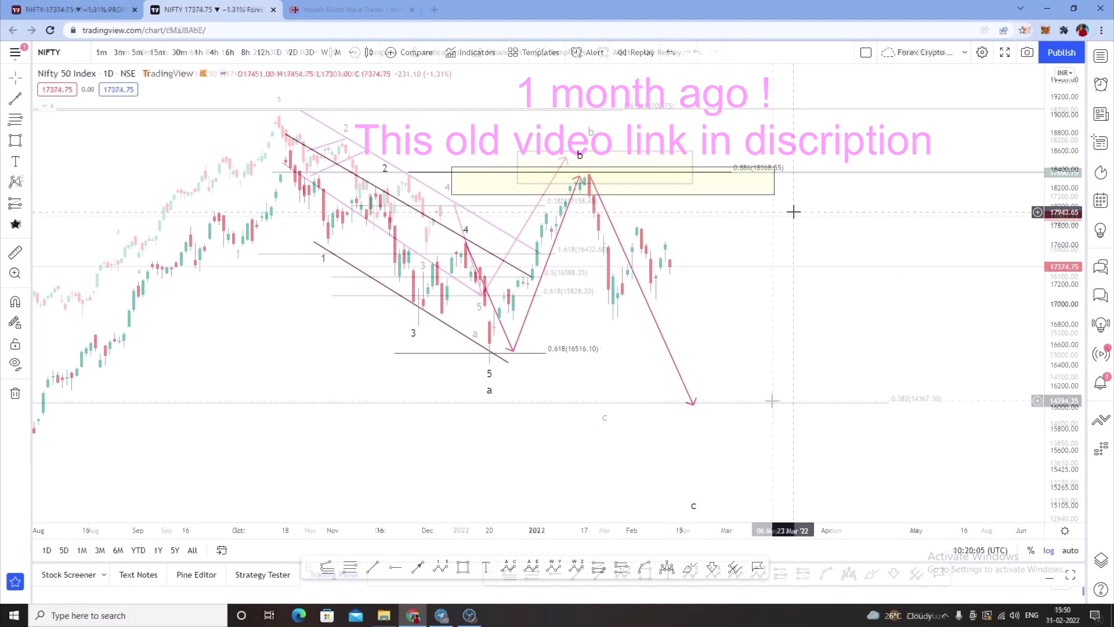
# Re-apply the 0.5 level in the Fibonacci extension's settings
pyautogui.scroll(-1, 805, 163)
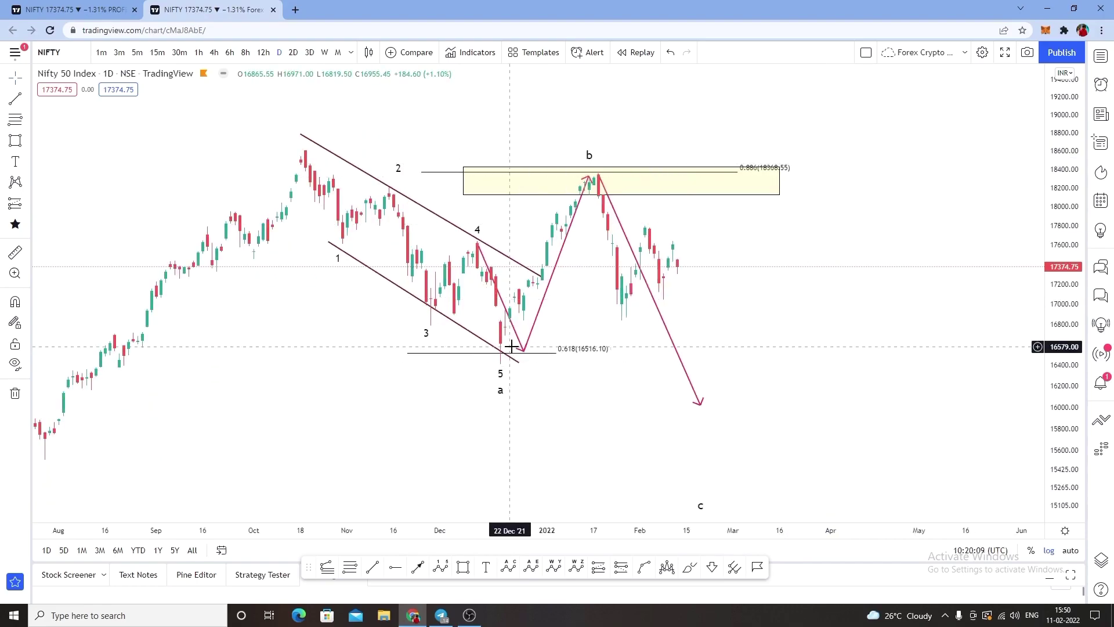
pyautogui.click(469, 354)
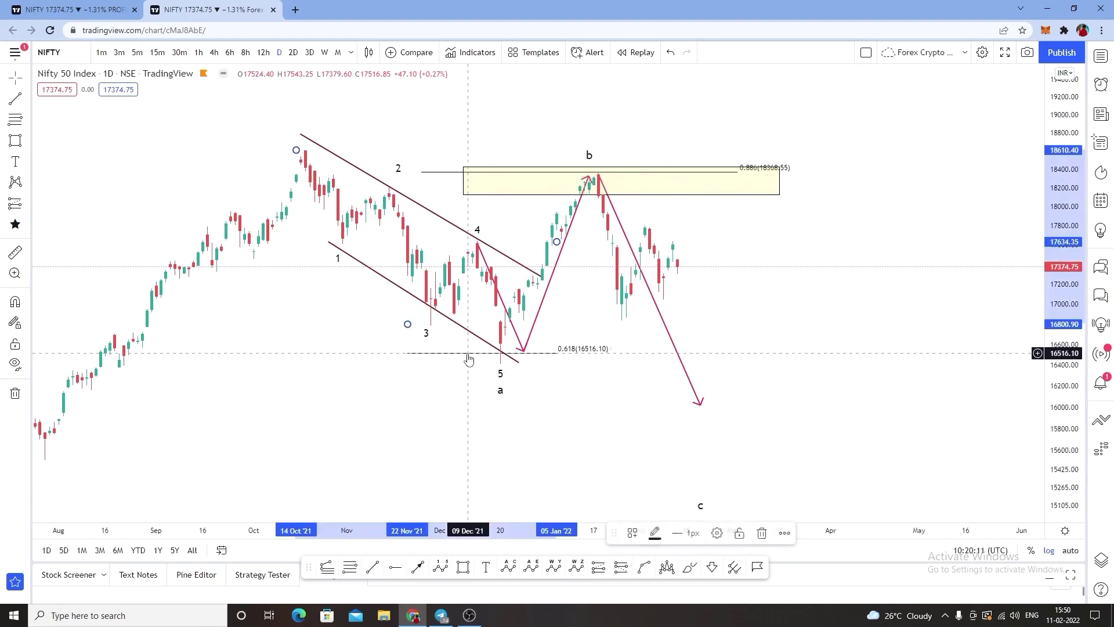
pyautogui.click(717, 533)
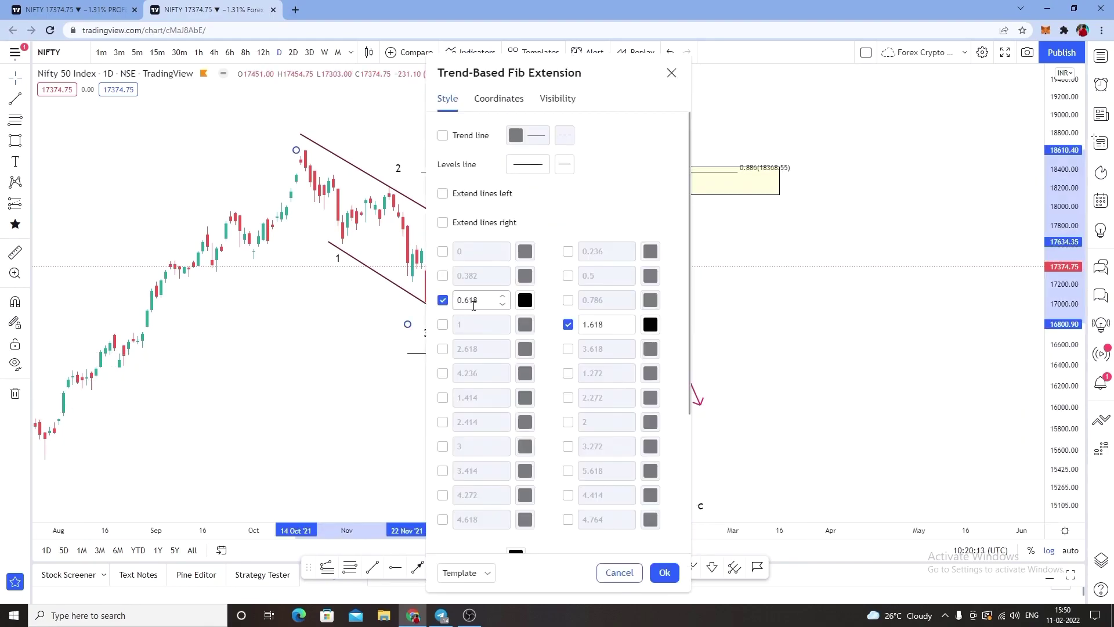
pyautogui.click(663, 573)
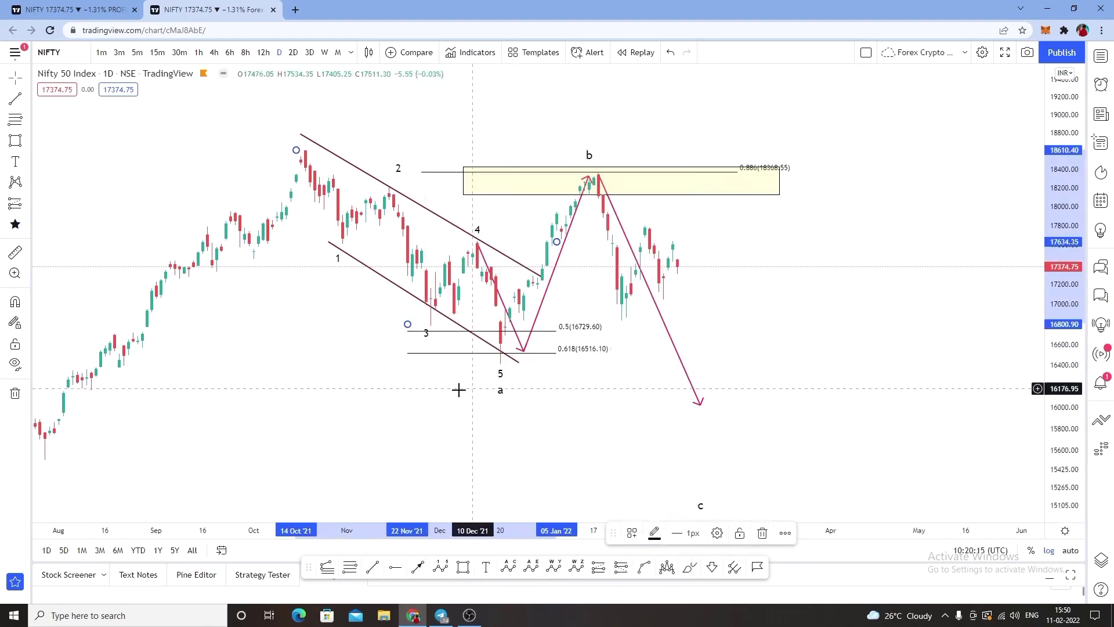
# Tweak the pink arrow's tip at wave a and extend it down to about 15500 toward c
pyautogui.click(522, 349)
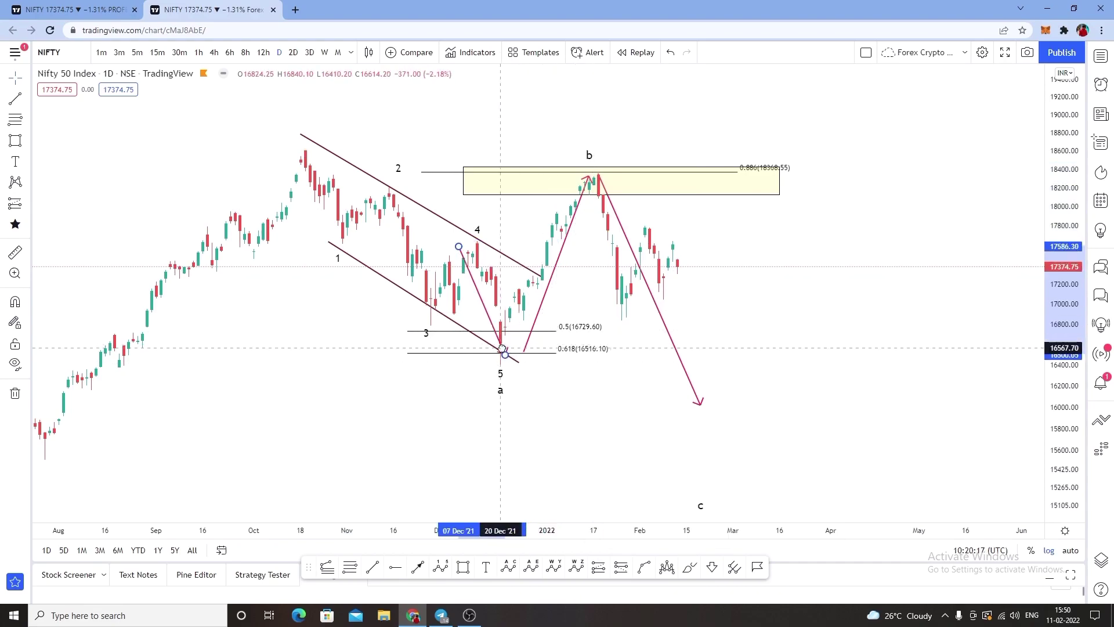
pyautogui.click(551, 433)
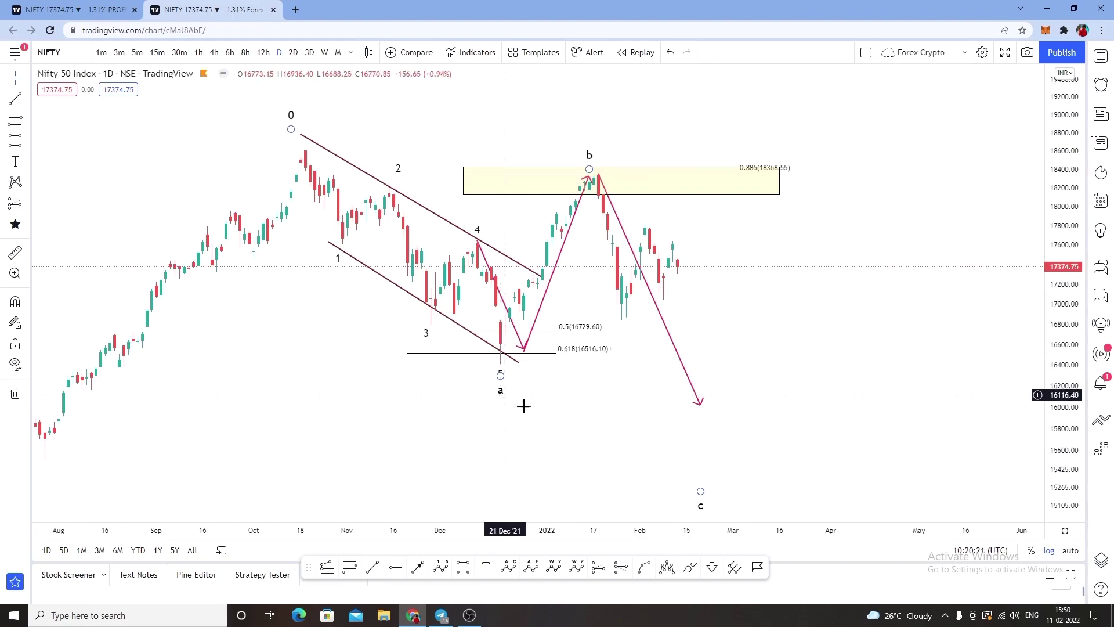
pyautogui.moveTo(589, 177); pyautogui.dragTo(595, 176)
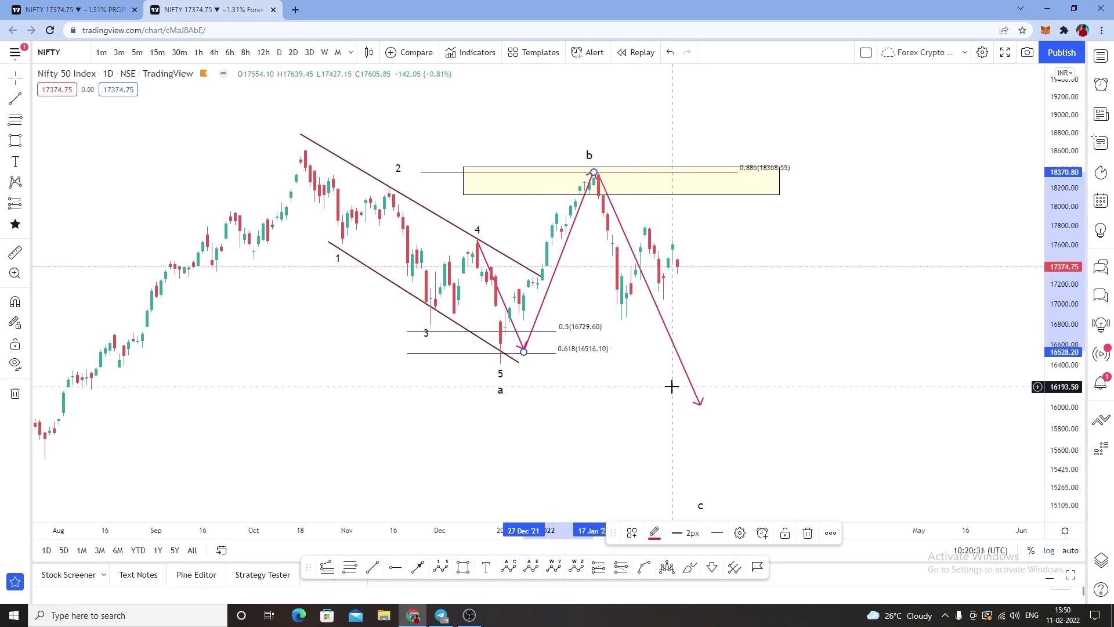
pyautogui.moveTo(769, 354); pyautogui.dragTo(793, 361)
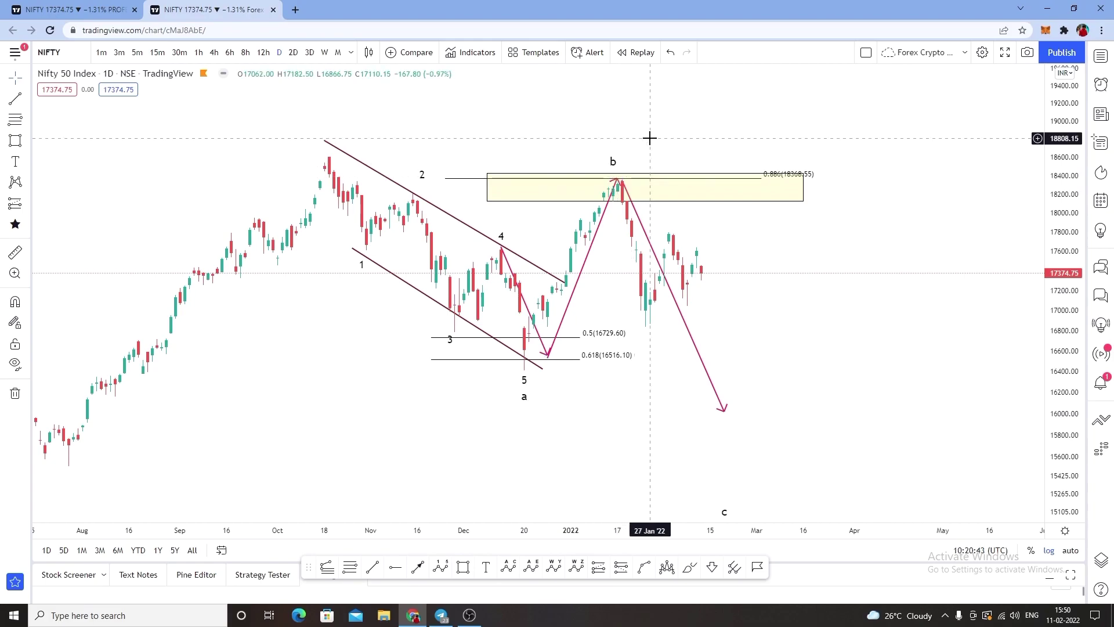
pyautogui.moveTo(723, 409); pyautogui.dragTo(740, 468)
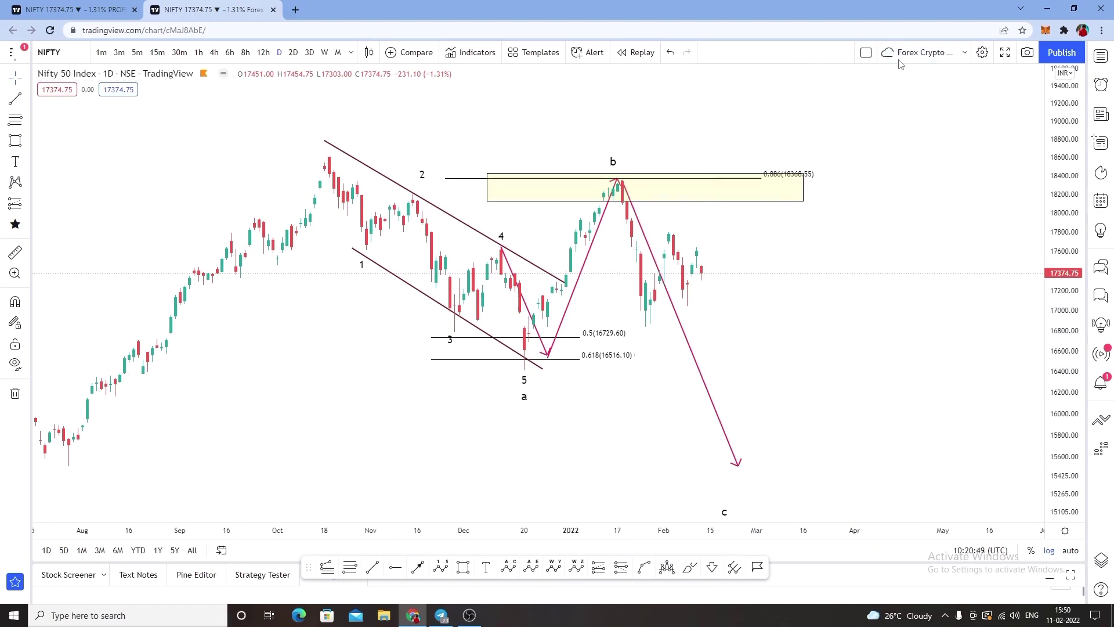
pyautogui.scroll(-3, 890, 204)
pyautogui.scroll(3, 963, 150)
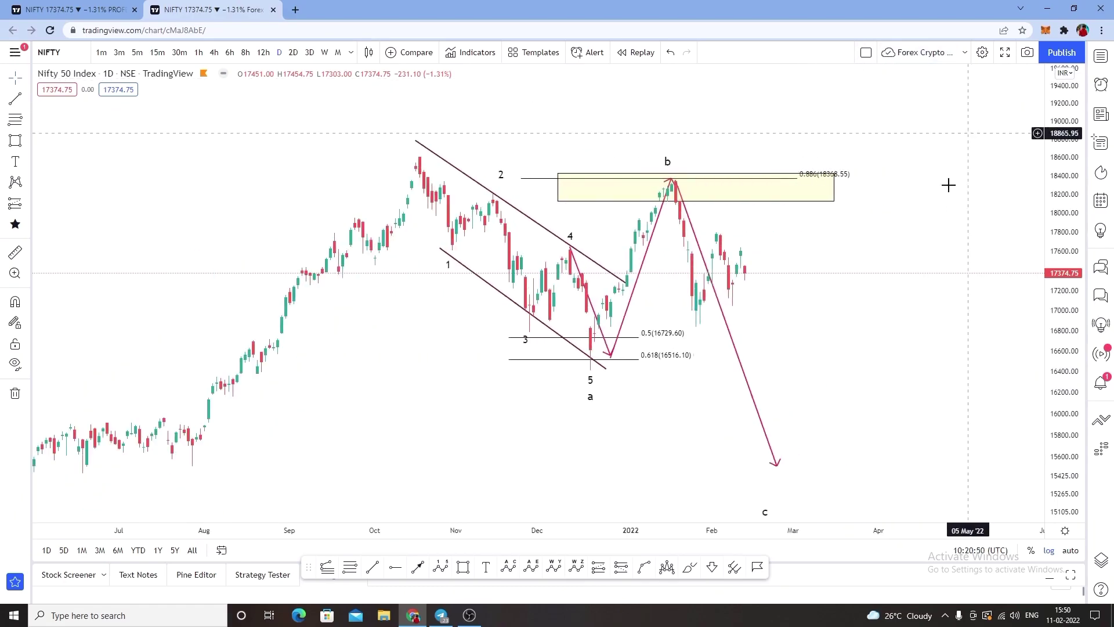
# Remove all drawings from the NIFTY daily chart
pyautogui.rightClick(861, 260)
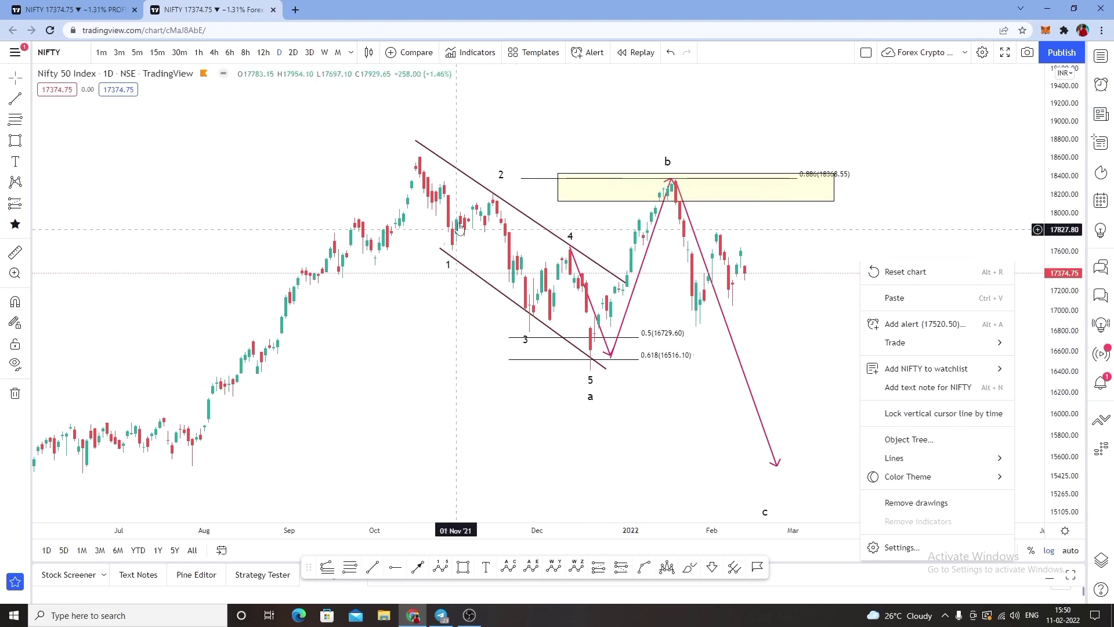
pyautogui.click(475, 231)
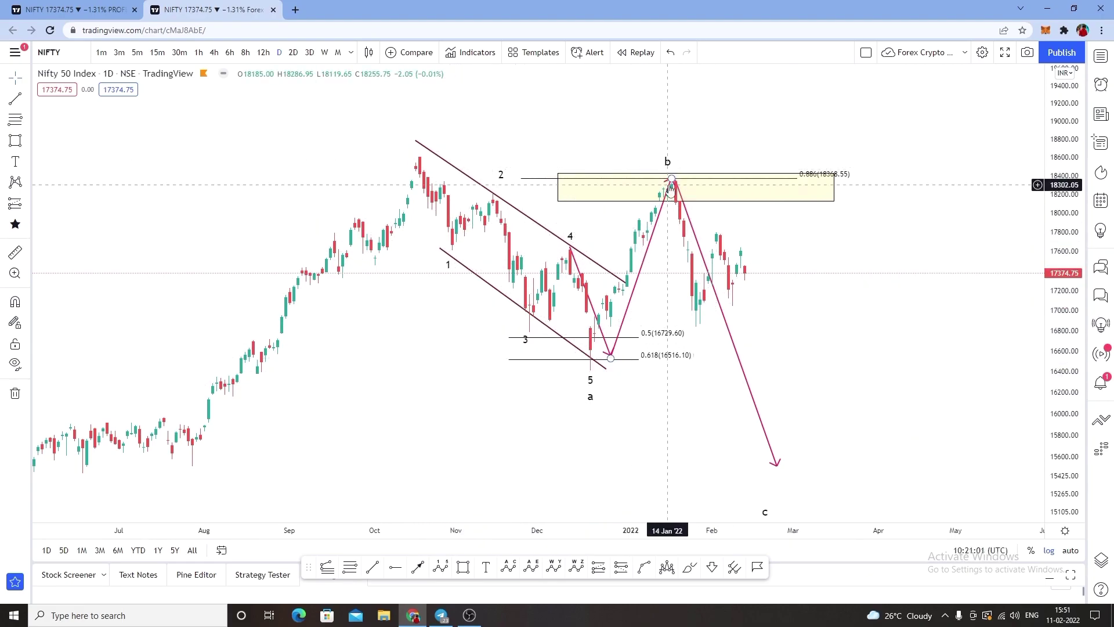
pyautogui.rightClick(795, 376)
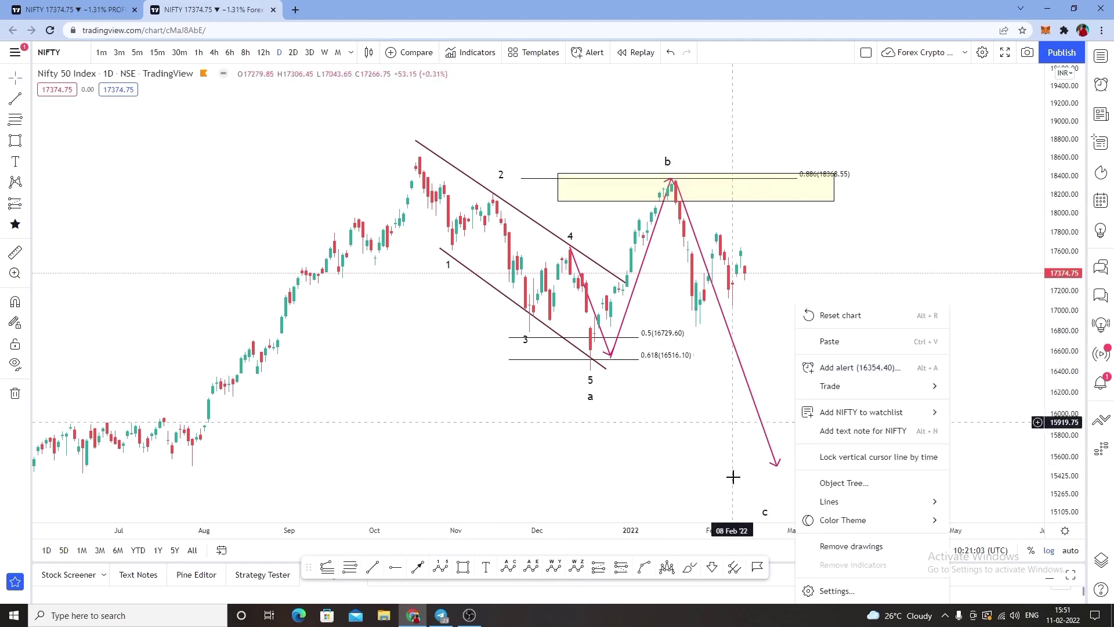
pyautogui.click(822, 547)
# Apply the Black and grey colour template, zoom out, and close the second chart tab
pyautogui.rightClick(795, 172)
pyautogui.click(838, 458)
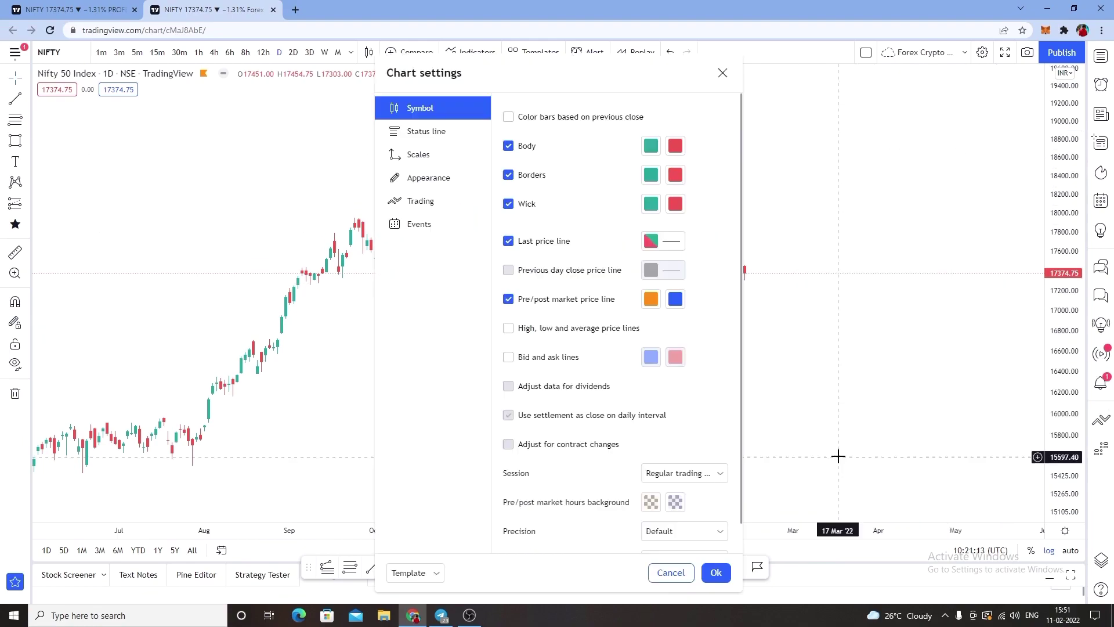
pyautogui.click(420, 572)
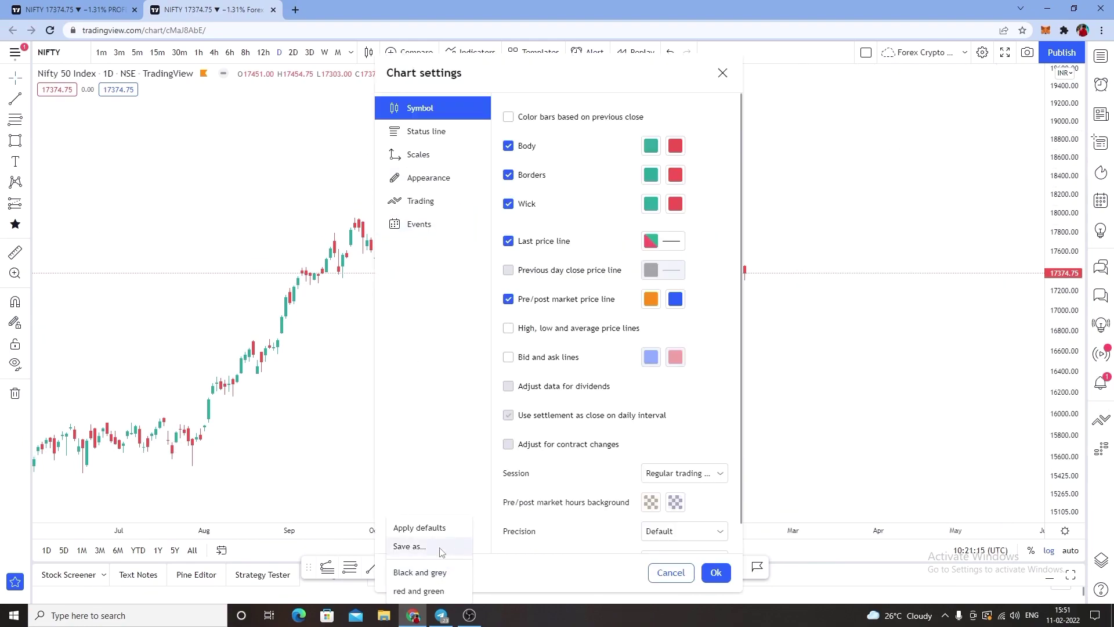
pyautogui.click(420, 572)
pyautogui.click(717, 576)
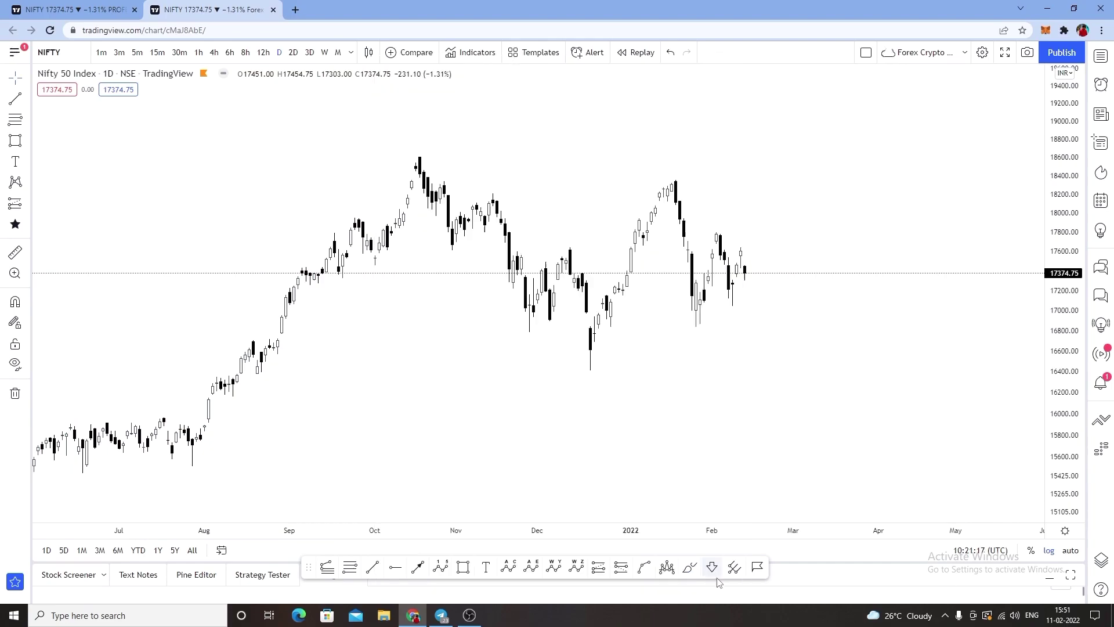
pyautogui.scroll(-3, 747, 267)
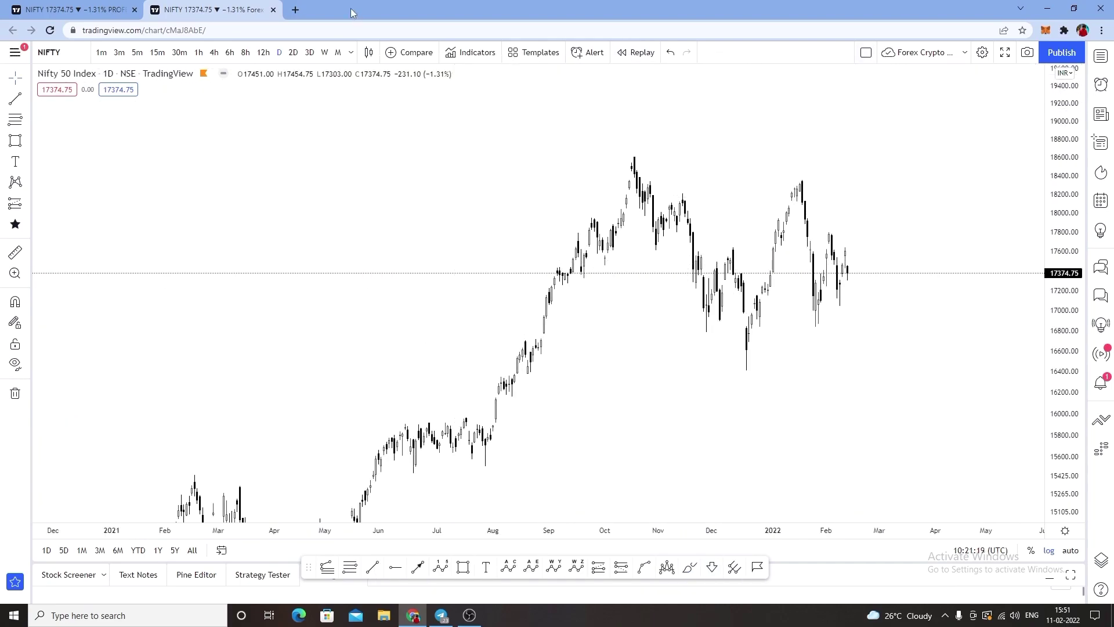
pyautogui.click(273, 10)
# Pan back through the 2005–2020 history to bring older wave drawings into view
pyautogui.scroll(-5, 621, 182)
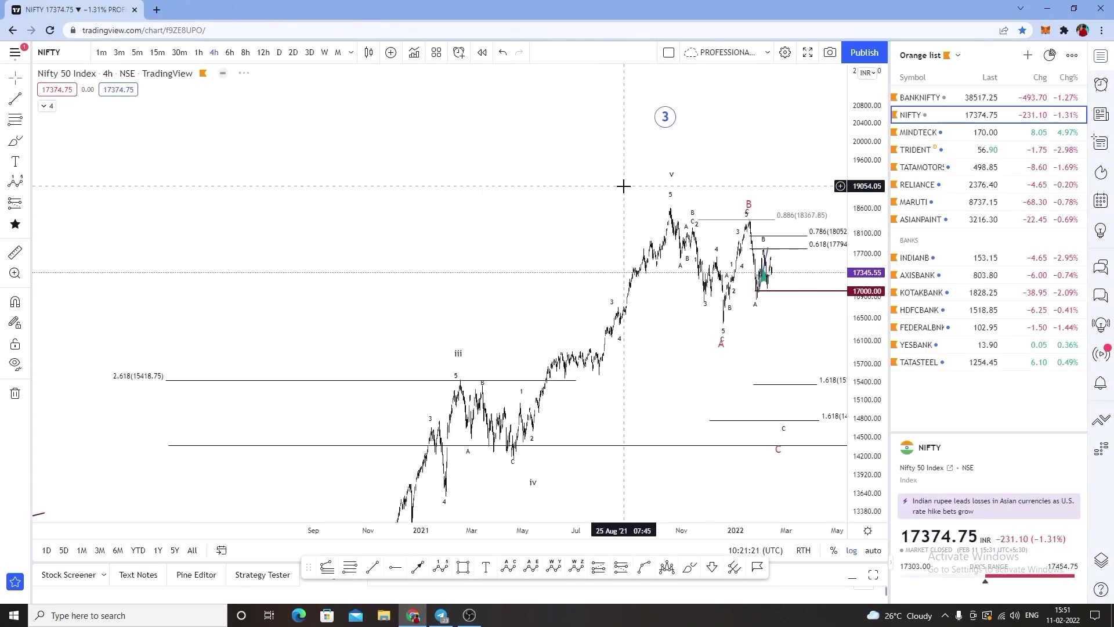
pyautogui.scroll(-6, 557, 214)
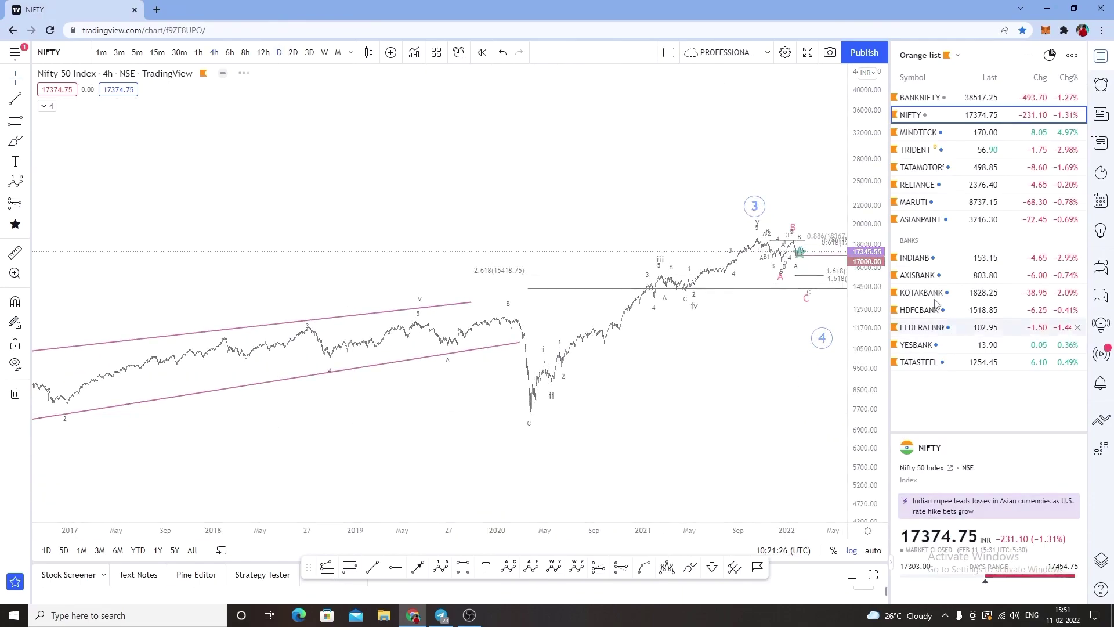
pyautogui.moveTo(540, 230); pyautogui.dragTo(735, 118)
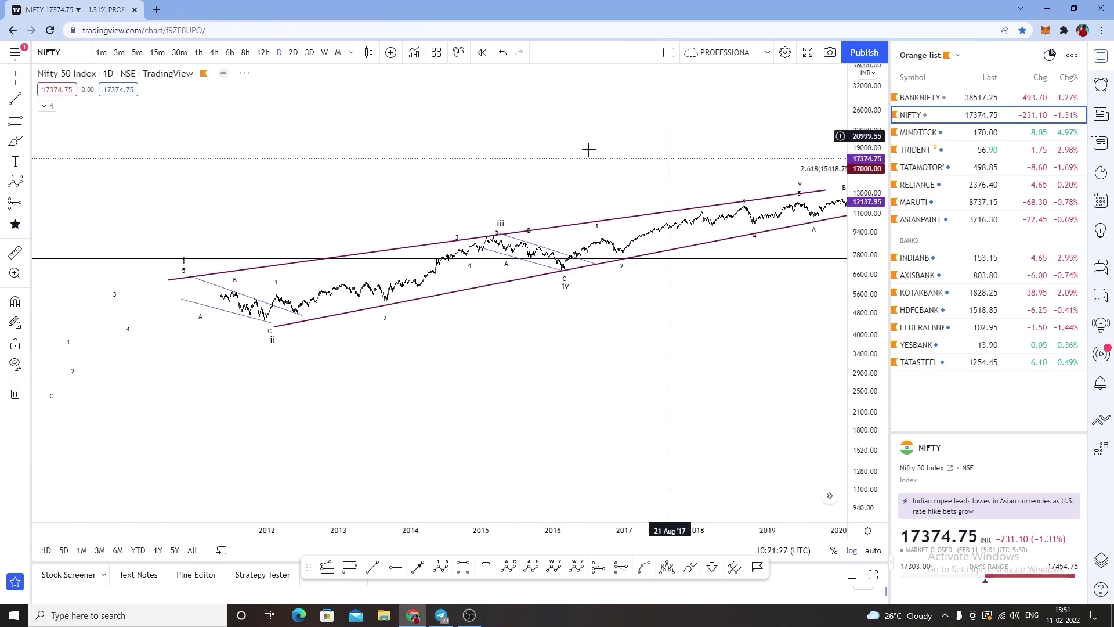
pyautogui.moveTo(476, 147); pyautogui.dragTo(719, 120)
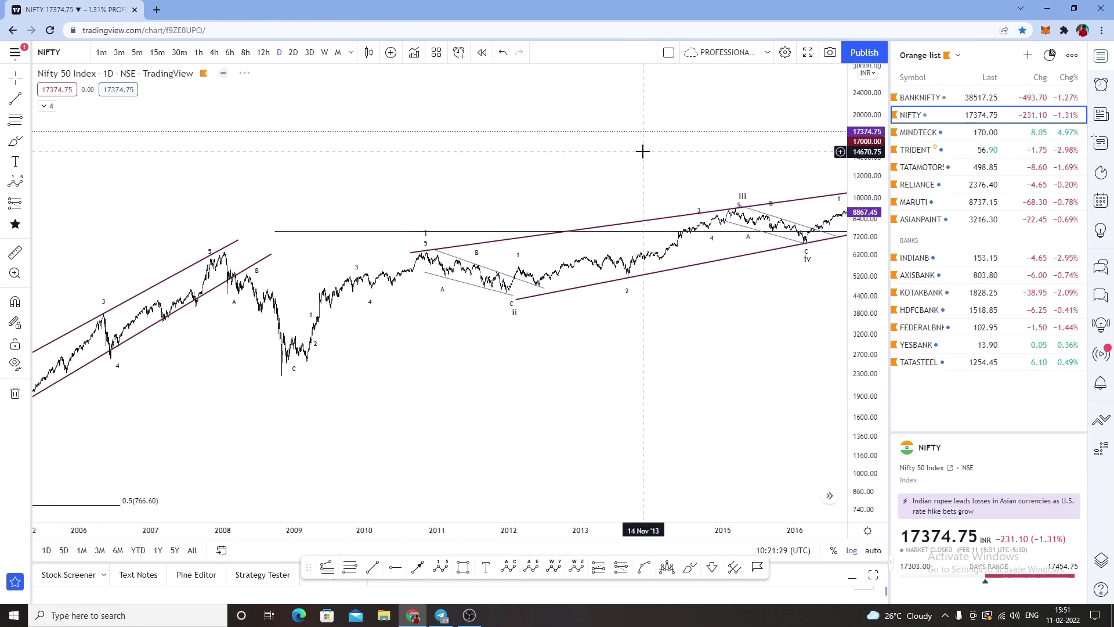
pyautogui.moveTo(654, 152); pyautogui.dragTo(741, 117)
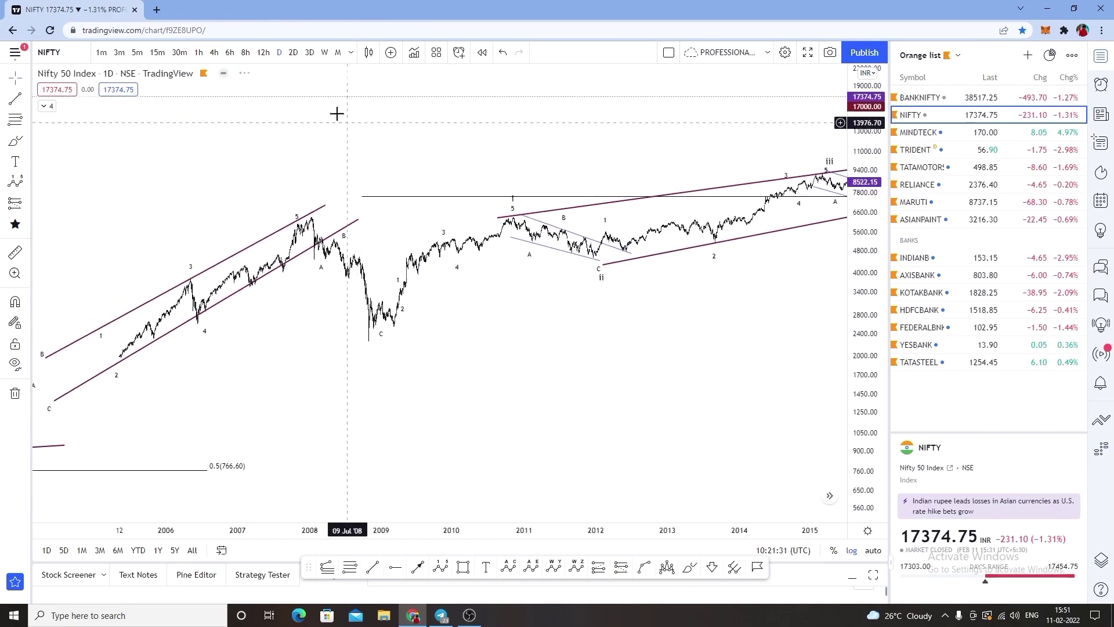
# Switch to weekly candles and move the view from 1991 toward 2018–2023
pyautogui.click(325, 53)
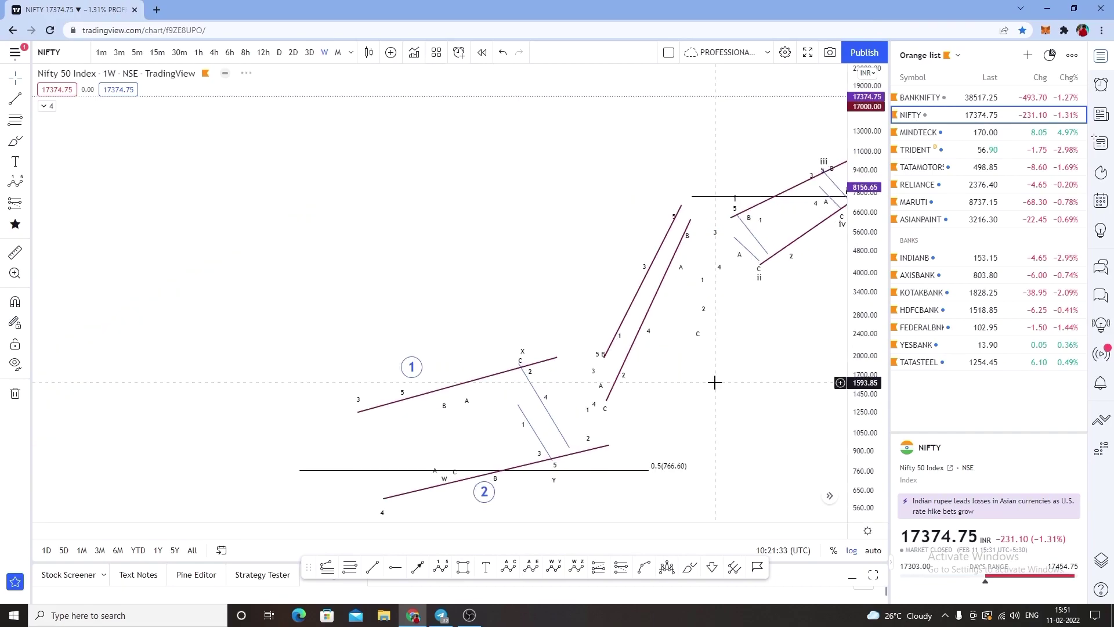
pyautogui.scroll(2, 547, 162)
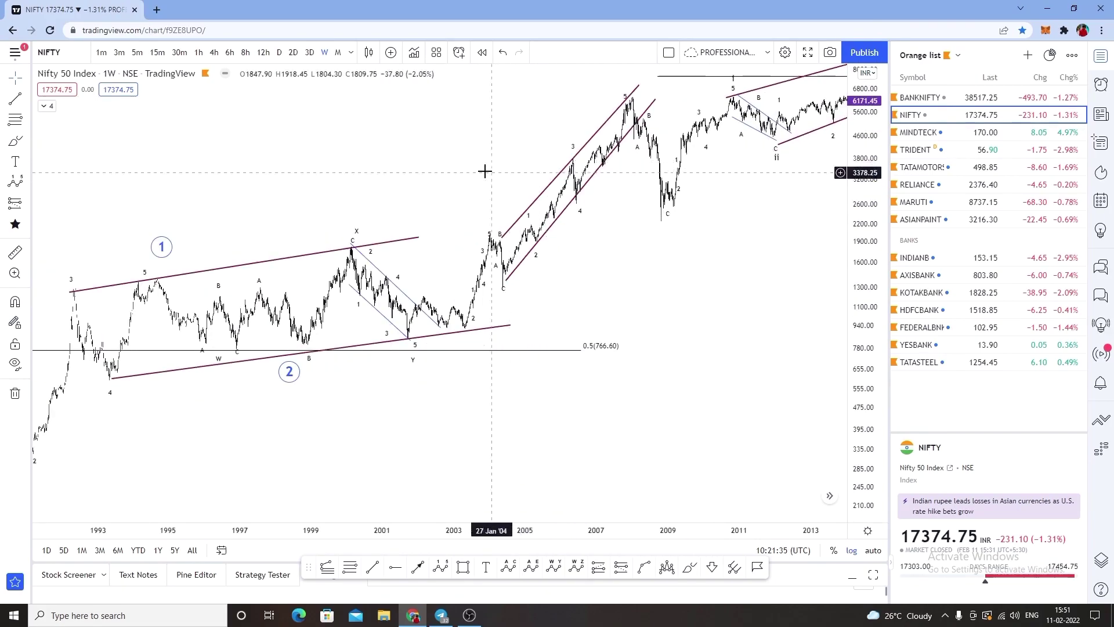
pyautogui.moveTo(479, 159); pyautogui.dragTo(602, 167)
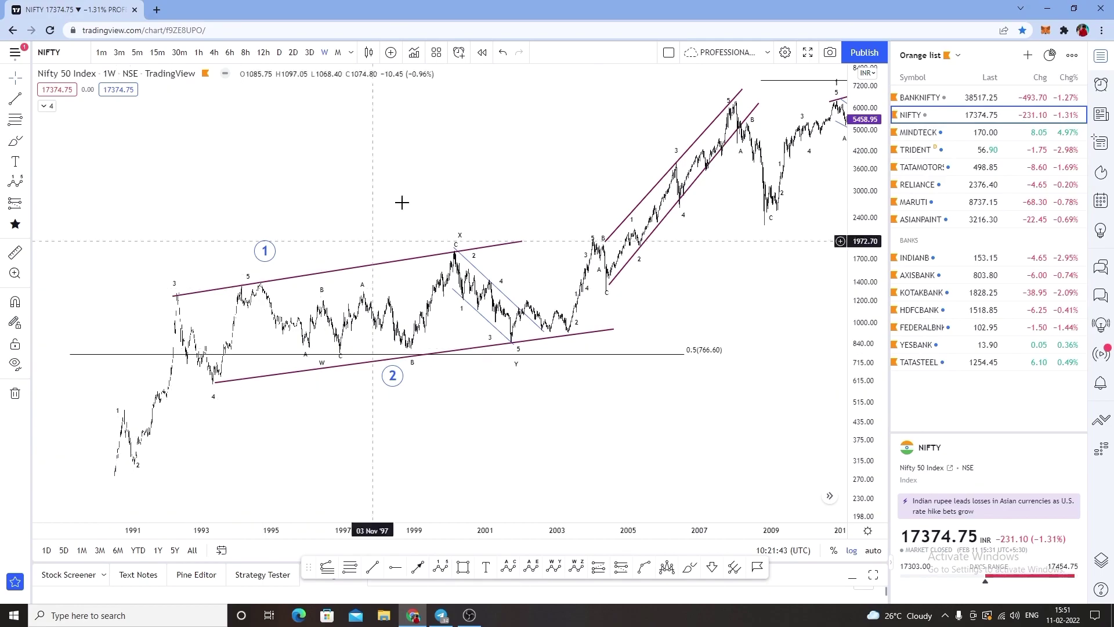
pyautogui.moveTo(484, 146); pyautogui.dragTo(202, 296)
pyautogui.scroll(3, 358, 296)
pyautogui.scroll(8, 358, 296)
pyautogui.moveTo(717, 354); pyautogui.dragTo(246, 435)
# Zoom and pan the weekly chart to frame waves 4, 5 and the latest price action
pyautogui.scroll(4, 548, 392)
pyautogui.scroll(3, 784, 325)
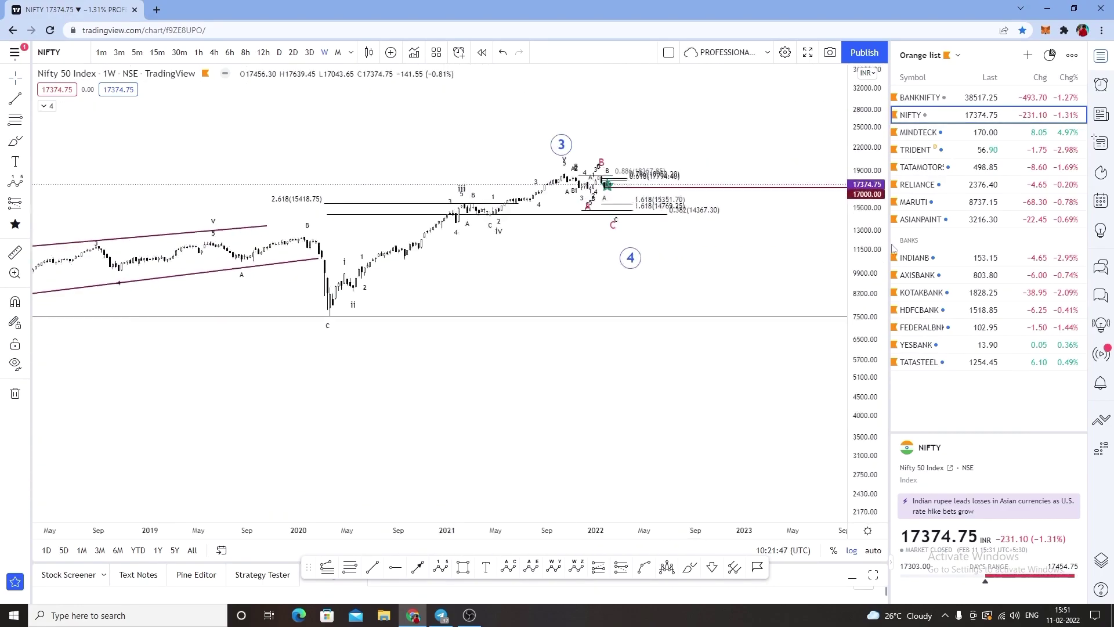
pyautogui.scroll(4, 784, 328)
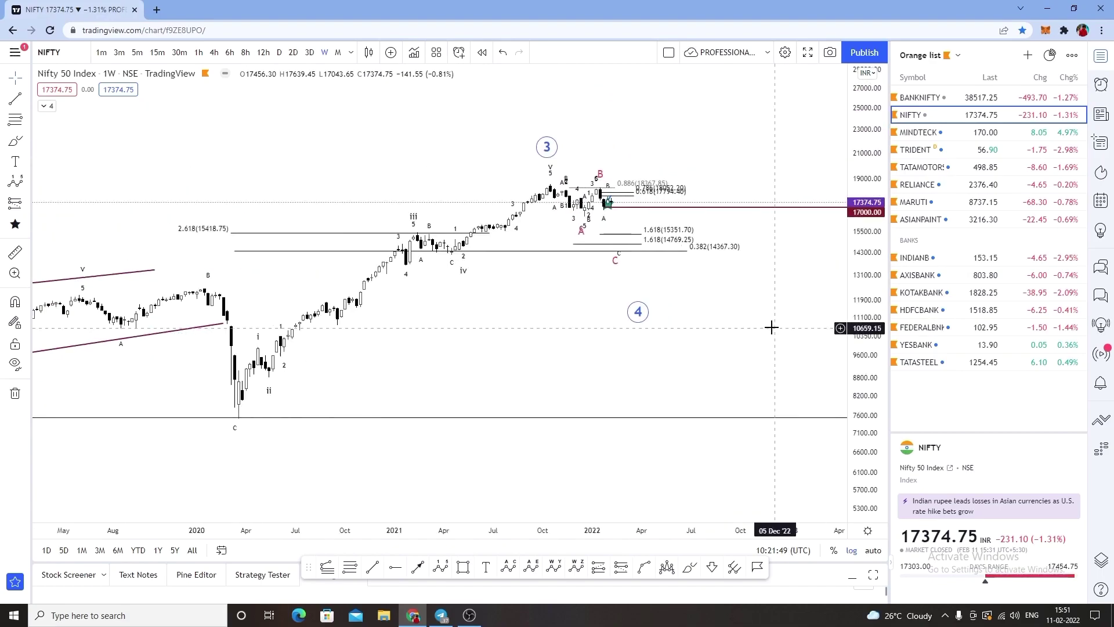
pyautogui.scroll(-4, 820, 385)
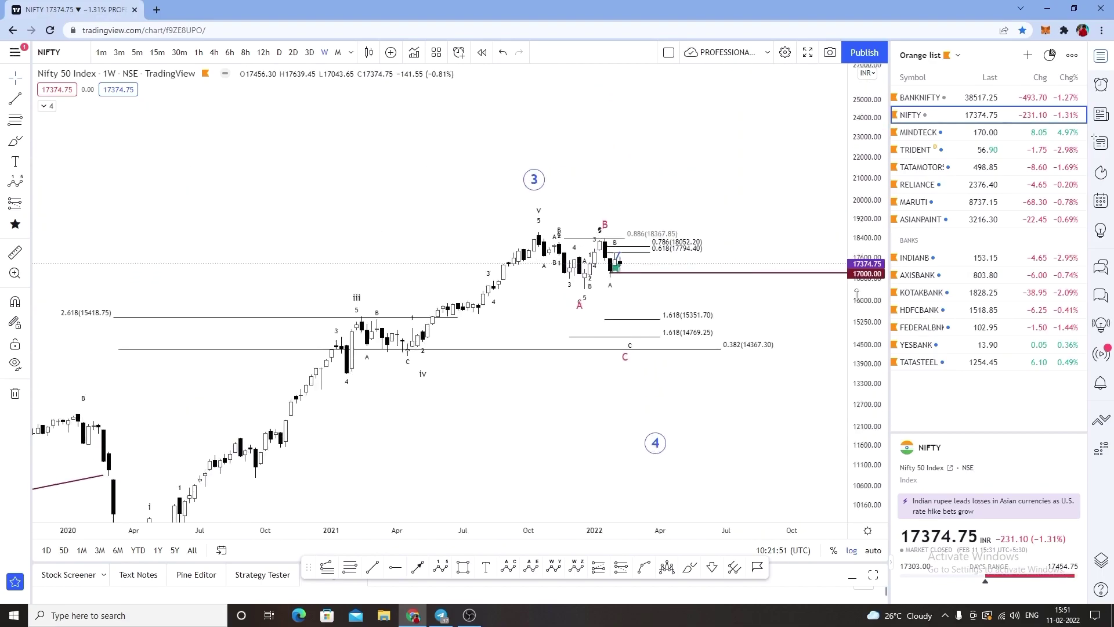
pyautogui.scroll(-5, 740, 395)
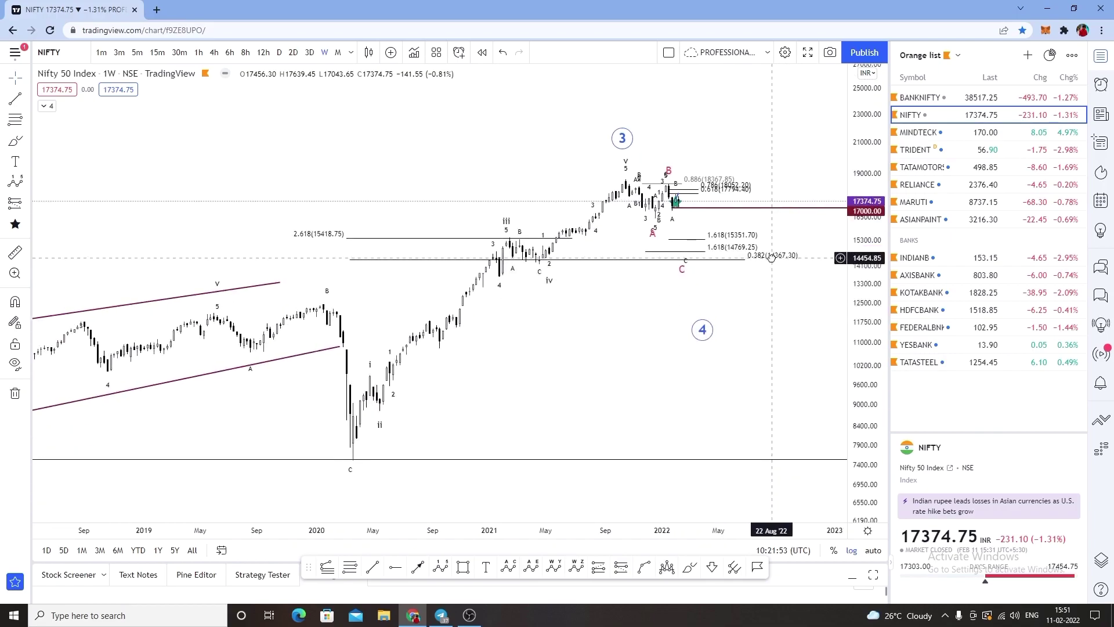
pyautogui.scroll(-6, 632, 174)
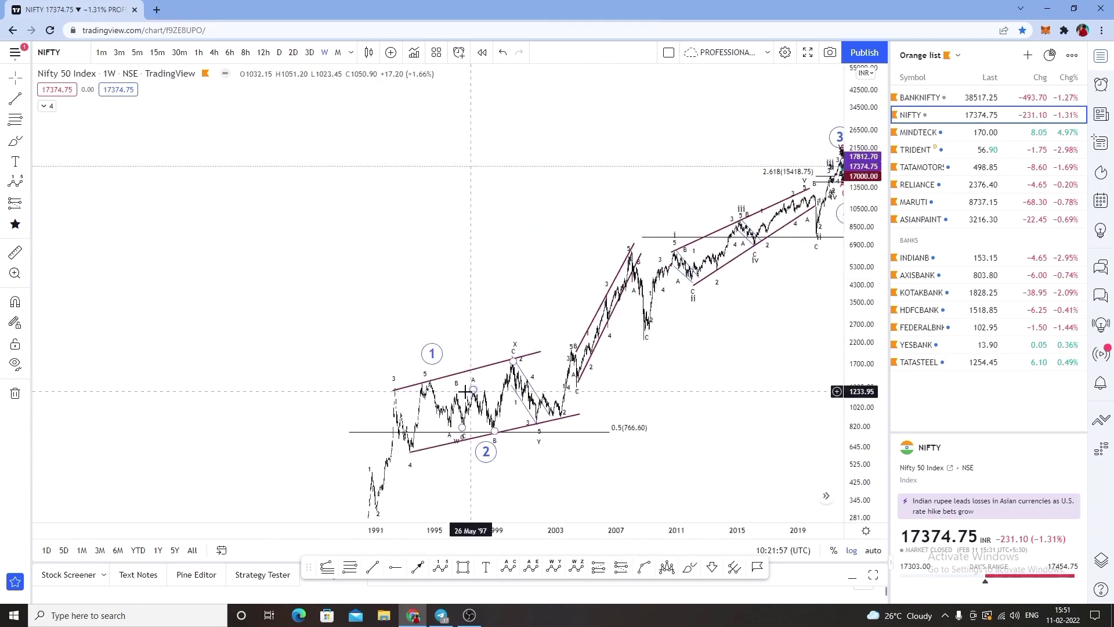
pyautogui.moveTo(649, 189); pyautogui.dragTo(329, 317)
pyautogui.scroll(4, 329, 317)
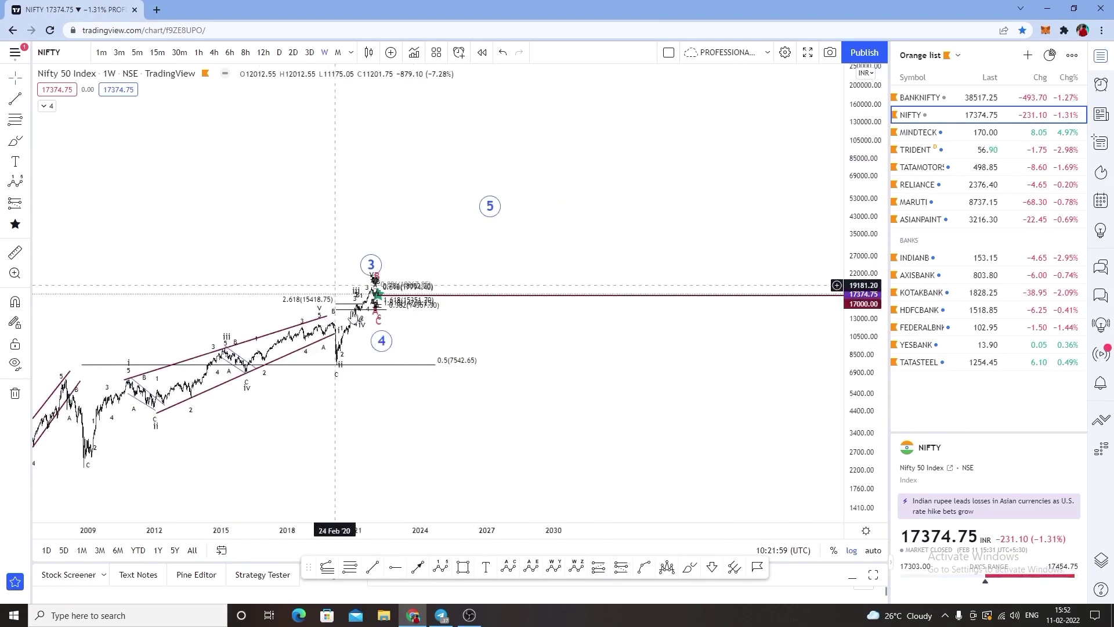
pyautogui.moveTo(427, 207); pyautogui.dragTo(689, 160)
pyautogui.scroll(2, 691, 311)
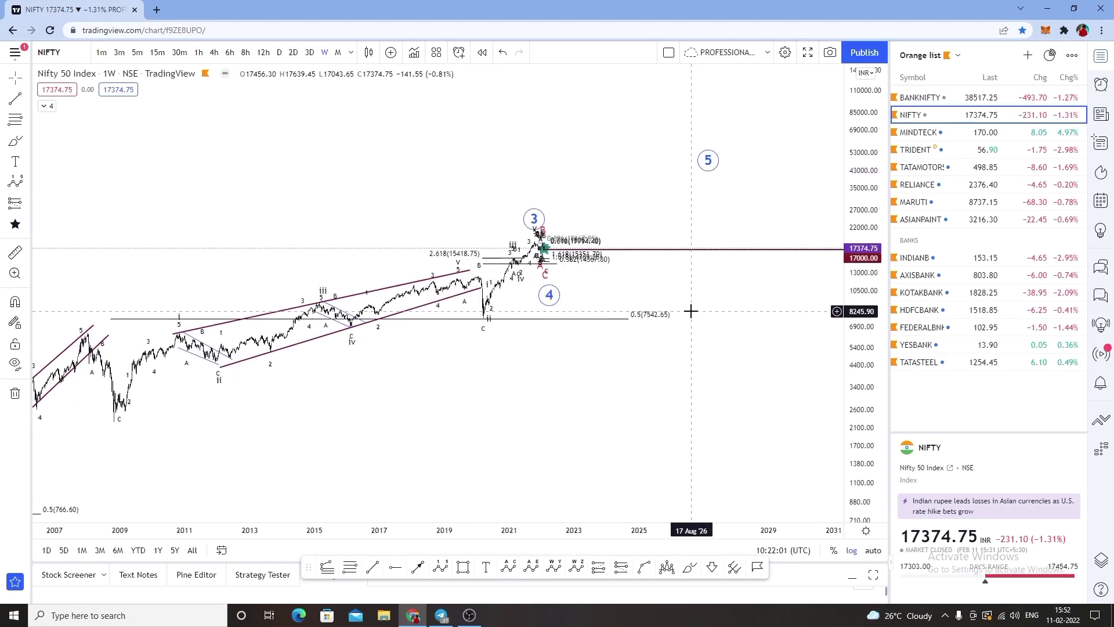
pyautogui.moveTo(690, 311); pyautogui.dragTo(749, 301)
pyautogui.scroll(3, 749, 300)
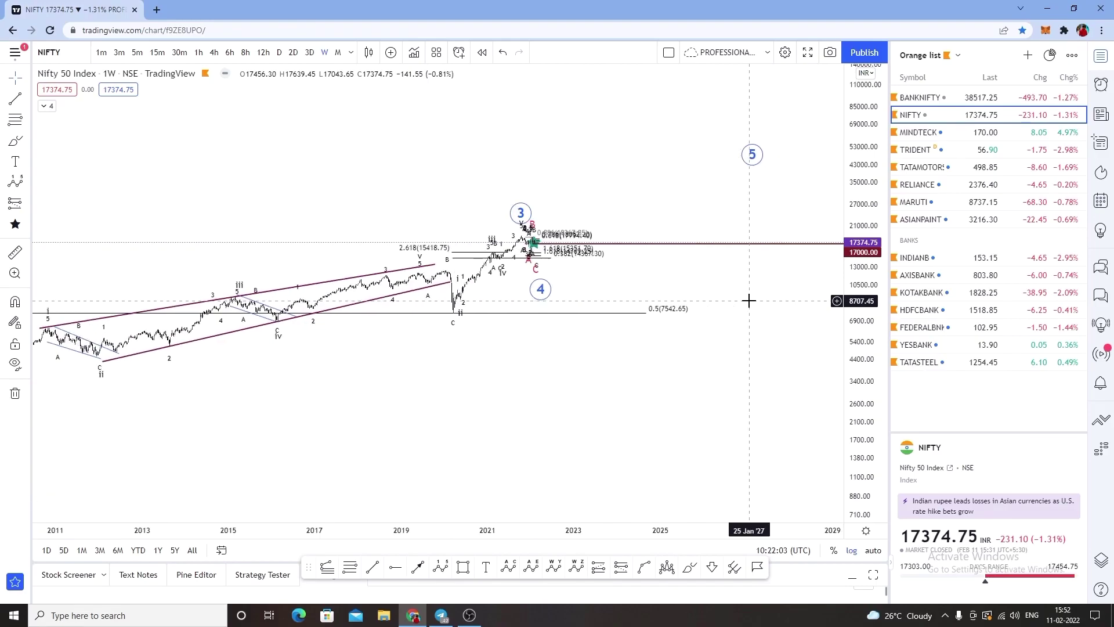
pyautogui.moveTo(872, 417); pyautogui.dragTo(868, 212)
pyautogui.moveTo(660, 259); pyautogui.dragTo(783, 295)
pyautogui.scroll(5, 783, 294)
pyautogui.scroll(2, 783, 294)
pyautogui.moveTo(590, 311); pyautogui.dragTo(785, 331)
pyautogui.scroll(1, 786, 331)
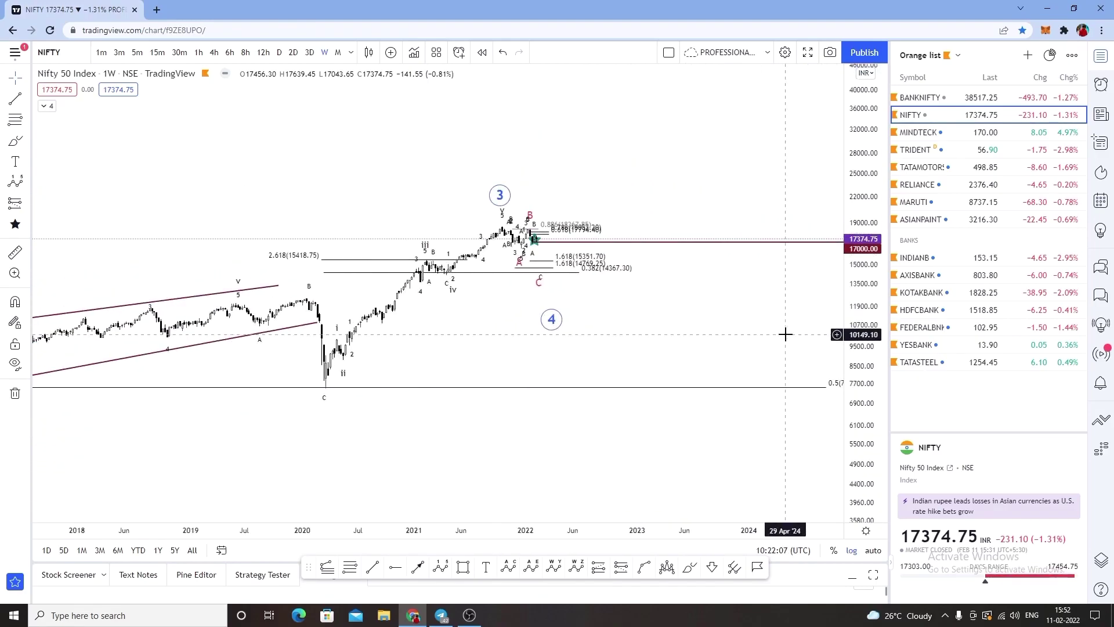
pyautogui.moveTo(864, 474); pyautogui.dragTo(863, 297)
pyautogui.moveTo(703, 297); pyautogui.dragTo(729, 303)
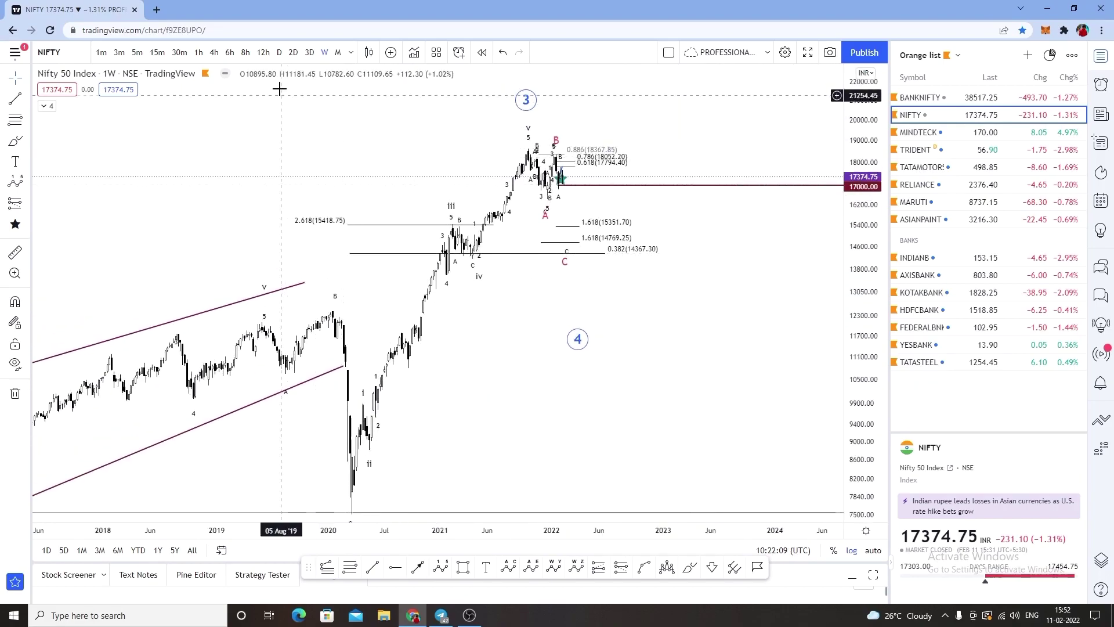
# Switch to daily candles and centre the 2021–2022 wave count and B–C correction
pyautogui.click(279, 53)
pyautogui.scroll(-3, 589, 311)
pyautogui.moveTo(590, 311); pyautogui.dragTo(570, 465)
pyautogui.scroll(2, 836, 490)
pyautogui.moveTo(860, 495); pyautogui.dragTo(859, 189)
pyautogui.moveTo(621, 197); pyautogui.dragTo(833, 106)
pyautogui.scroll(9, 689, 176)
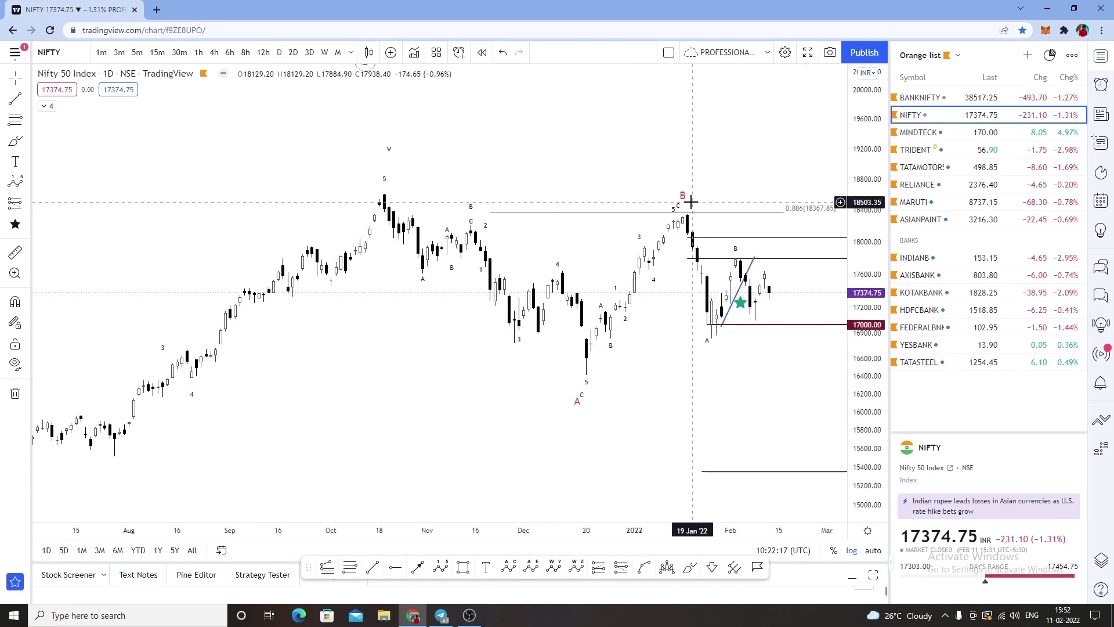
# Raise the ABC pattern's C point to just below the 1.618 (14769.25) level
pyautogui.moveTo(703, 215); pyautogui.dragTo(573, 117)
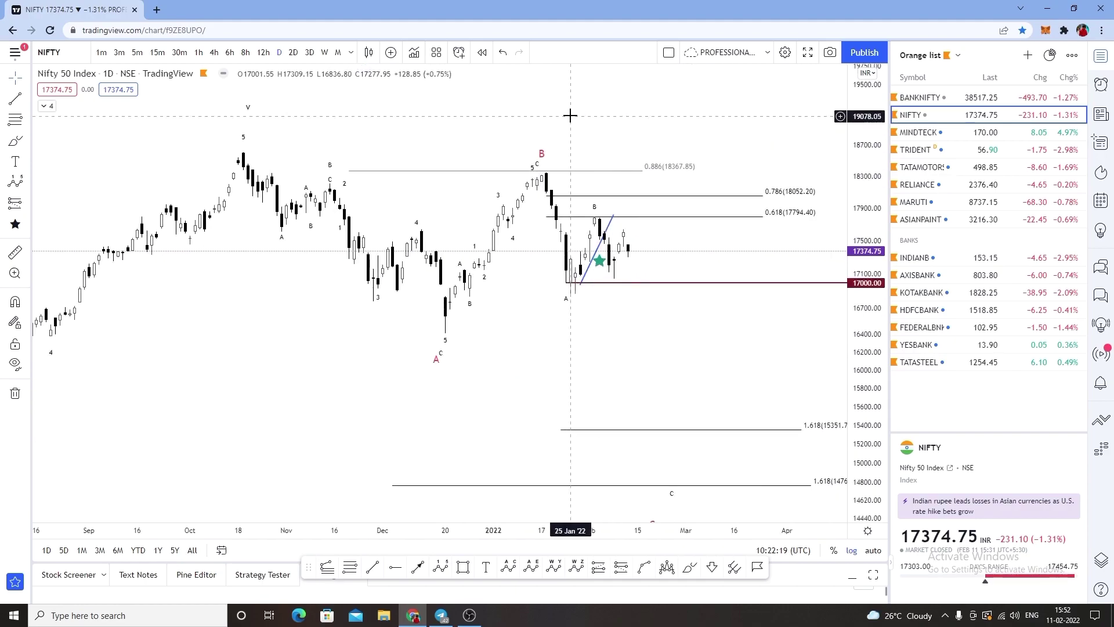
pyautogui.moveTo(708, 343)
pyautogui.mouseDown()
pyautogui.moveTo(595, 314)
pyautogui.moveTo(633, 305)
pyautogui.mouseUp()
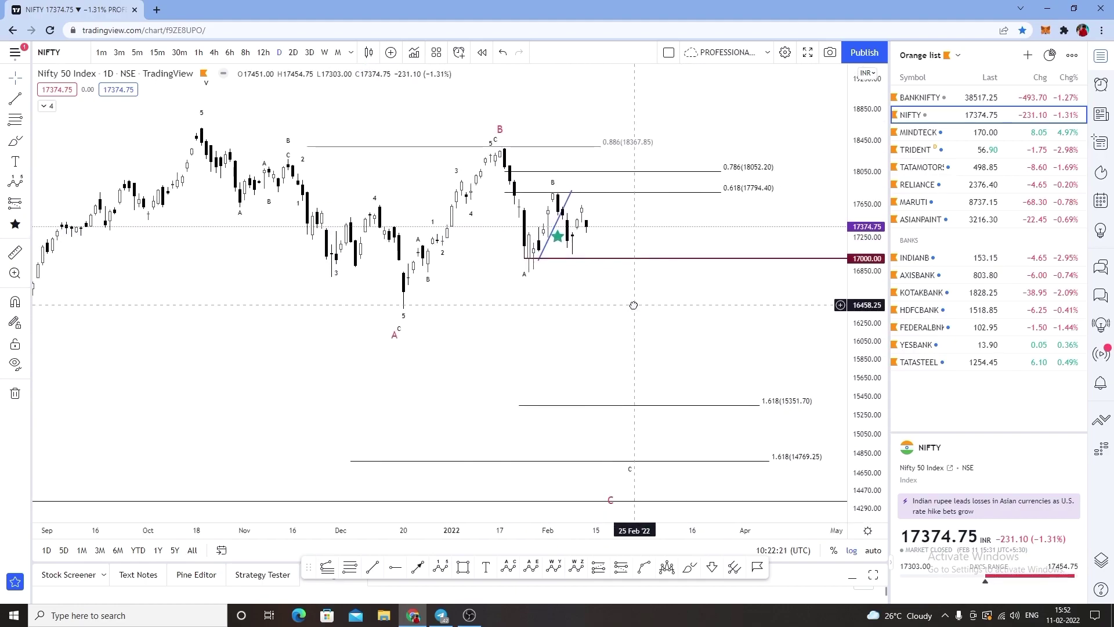
pyautogui.moveTo(631, 467); pyautogui.dragTo(615, 430)
pyautogui.moveTo(613, 500); pyautogui.dragTo(622, 466)
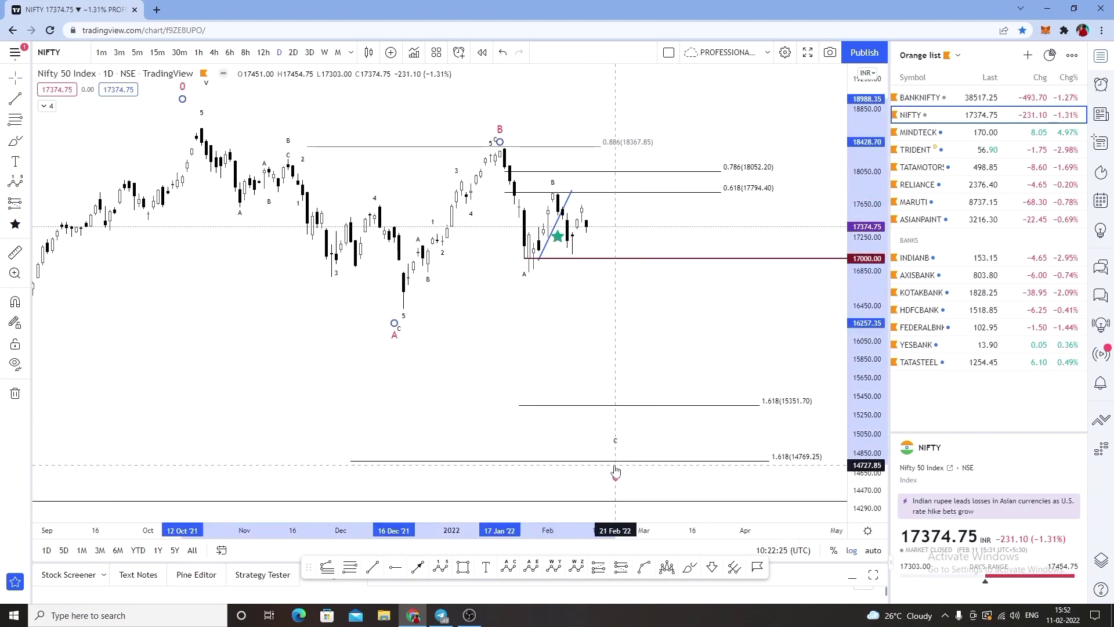
pyautogui.click(648, 339)
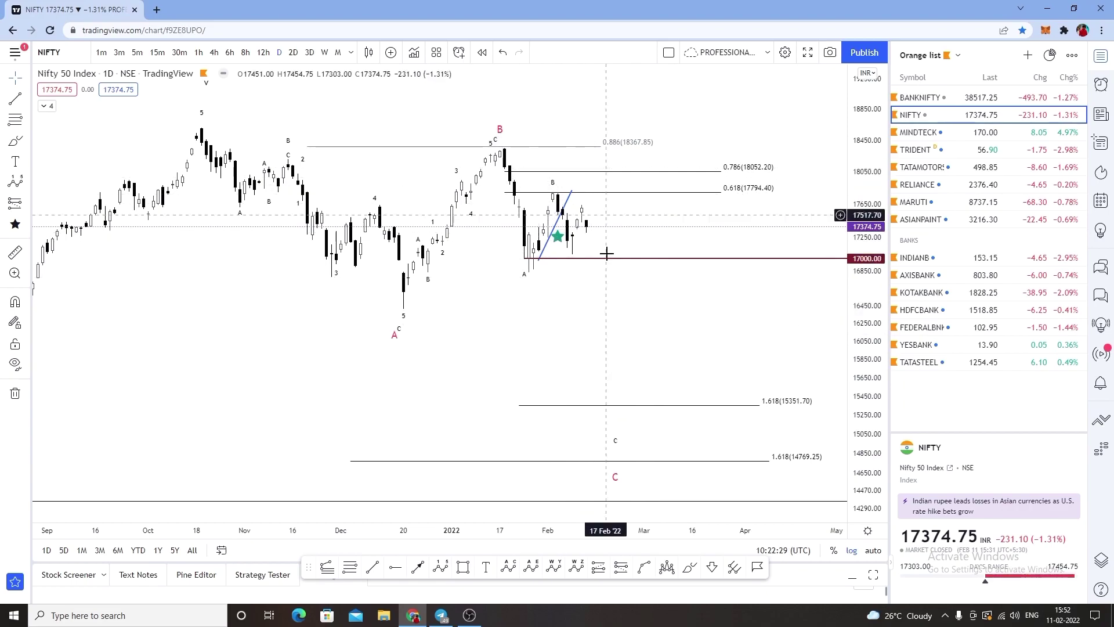
# Hide the watchlist panel to widen the chart and leave room right of the candles
pyautogui.moveTo(617, 366)
pyautogui.mouseDown()
pyautogui.moveTo(569, 368)
pyautogui.moveTo(611, 361)
pyautogui.mouseUp()
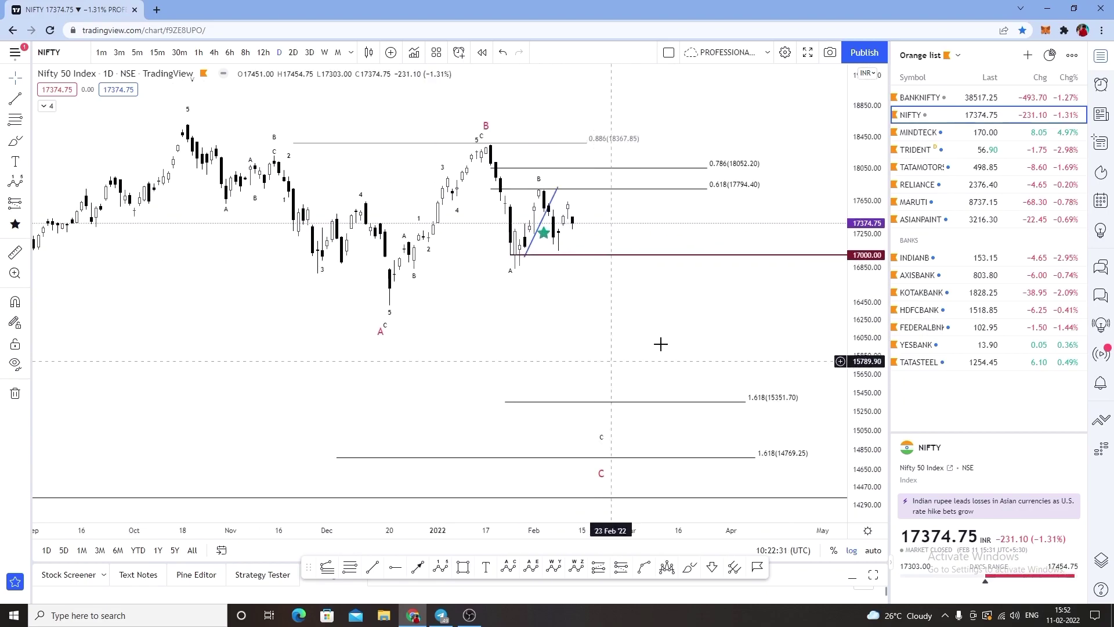
pyautogui.click(1102, 58)
pyautogui.moveTo(826, 320); pyautogui.dragTo(700, 329)
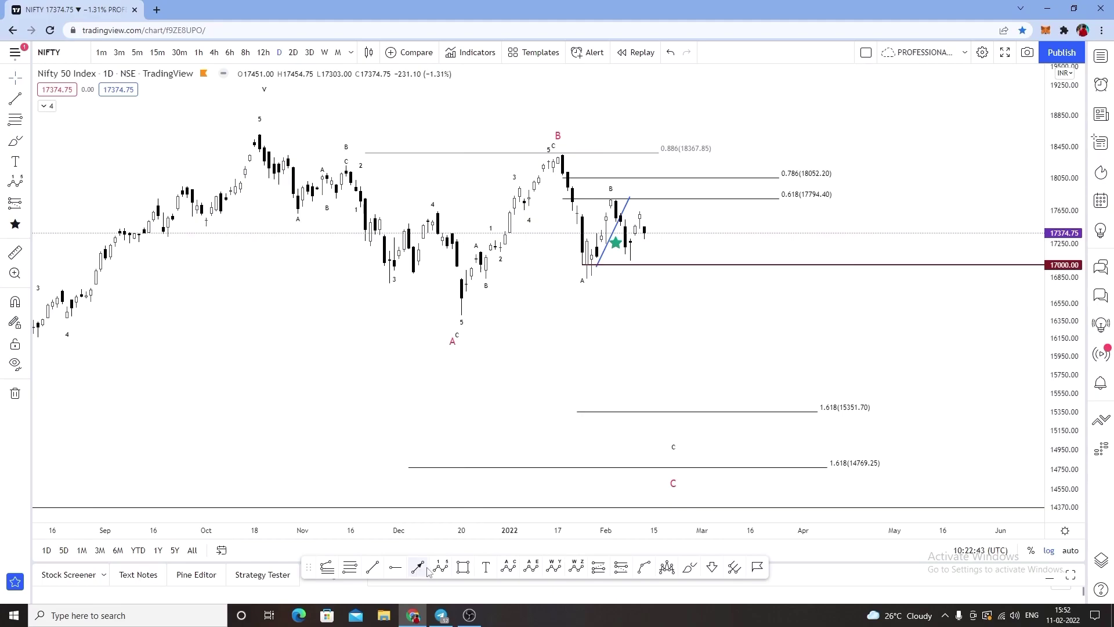
# Draw two pink down arrows from the latest candles toward 15351.70 and 14769.25
pyautogui.moveTo(660, 232)
pyautogui.mouseDown()
pyautogui.moveTo(714, 426)
pyautogui.moveTo(712, 413)
pyautogui.mouseUp()
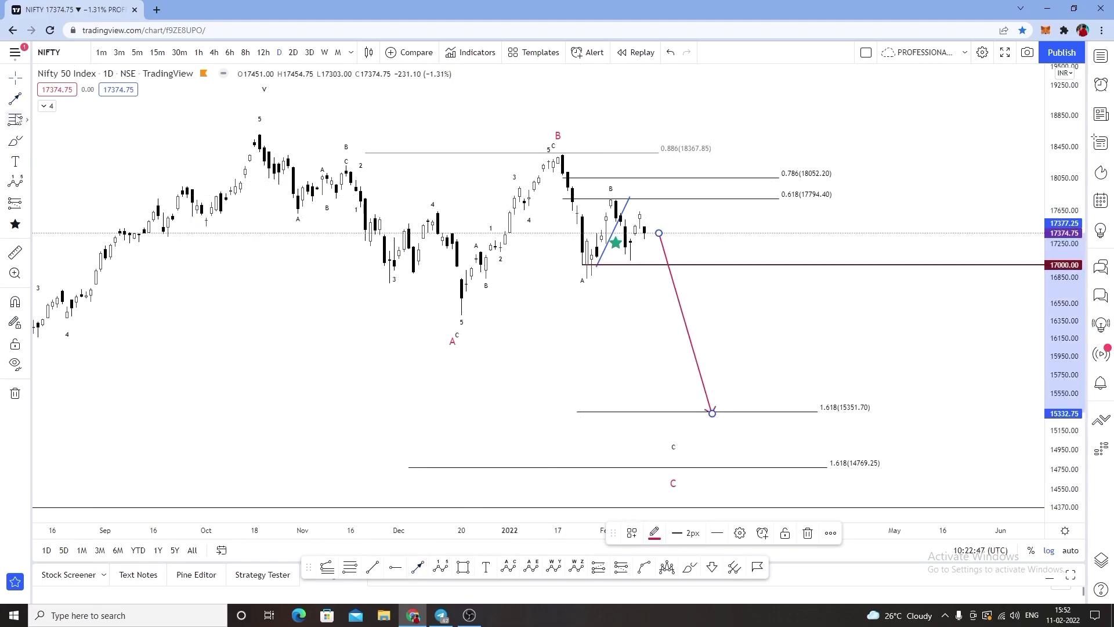
pyautogui.click(15, 99)
pyautogui.moveTo(683, 214); pyautogui.dragTo(769, 461)
pyautogui.moveTo(814, 304); pyautogui.dragTo(920, 328)
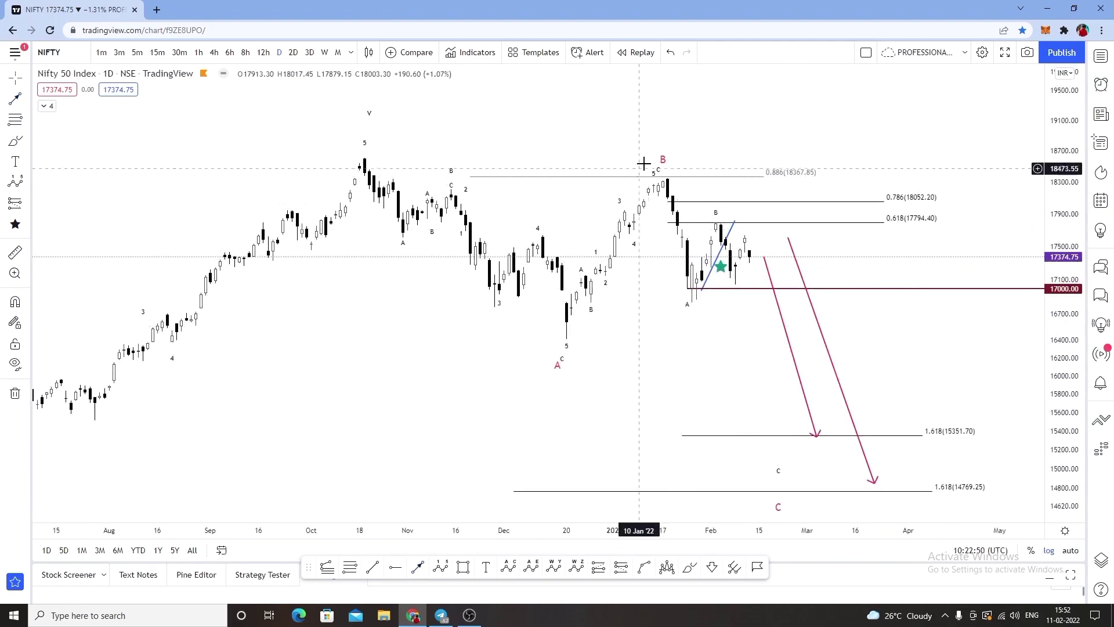
# Nudge the B point and add a horizontal ray at 18362.35 on the B peak
pyautogui.click(689, 313)
pyautogui.moveTo(718, 225); pyautogui.dragTo(723, 224)
pyautogui.click(759, 226)
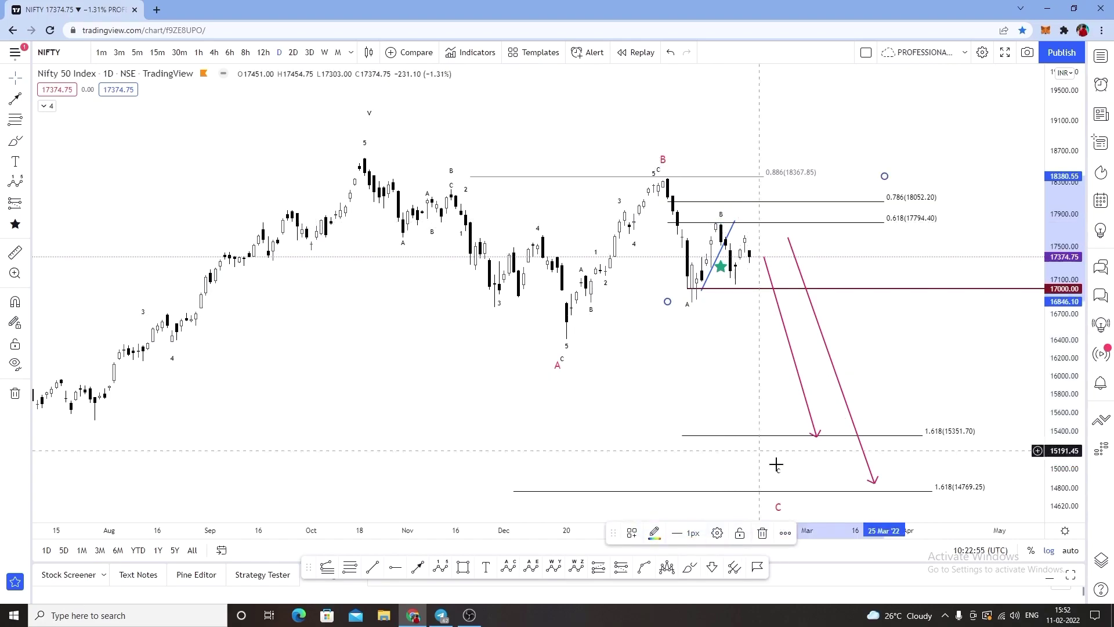
pyautogui.click(805, 241)
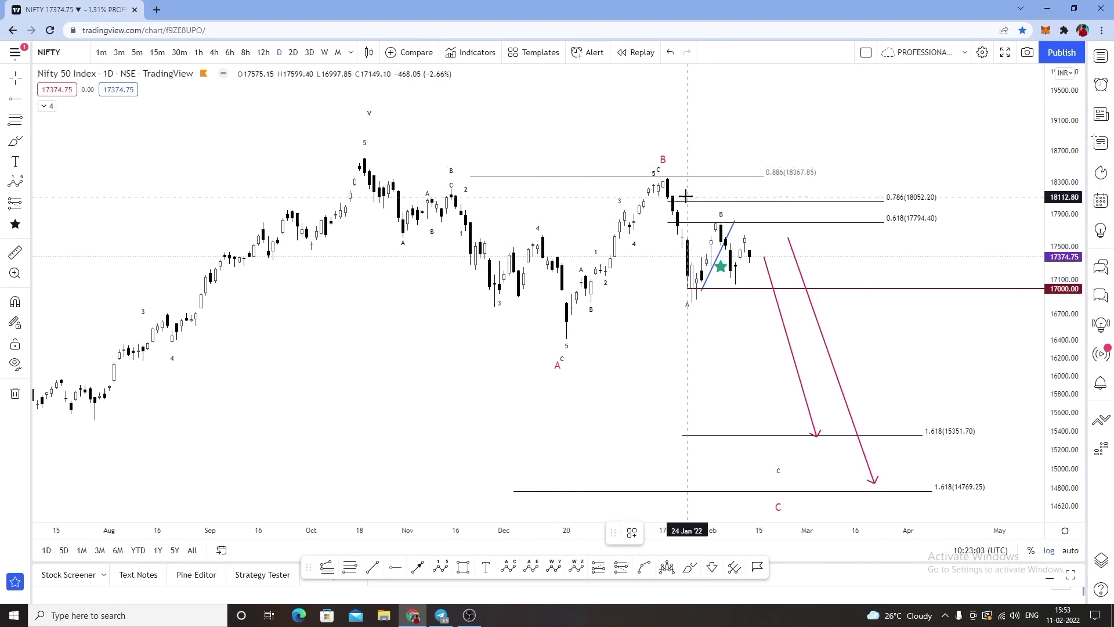
pyautogui.click(659, 176)
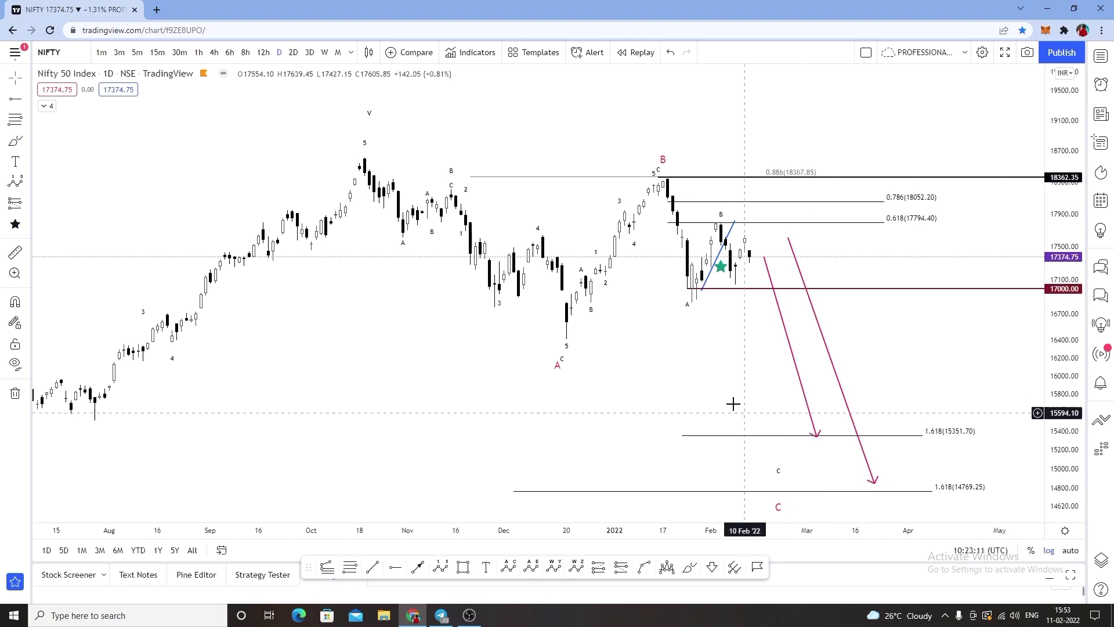
# Add the 1.272 (15872.25) level to the Trend-Based Fib Extension
pyautogui.click(750, 437)
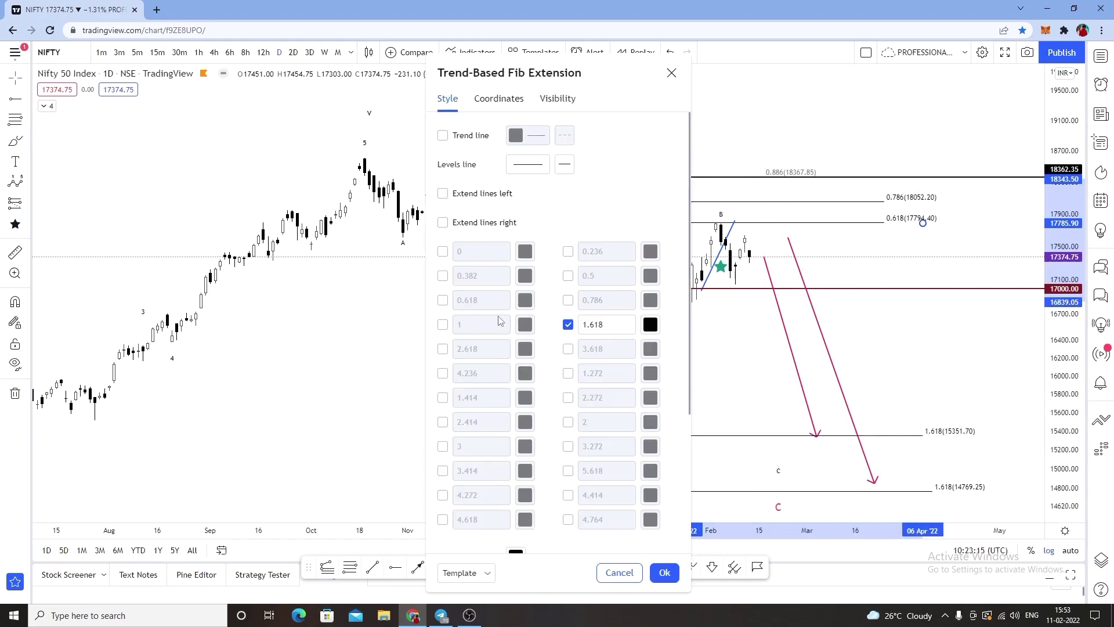
pyautogui.click(443, 325)
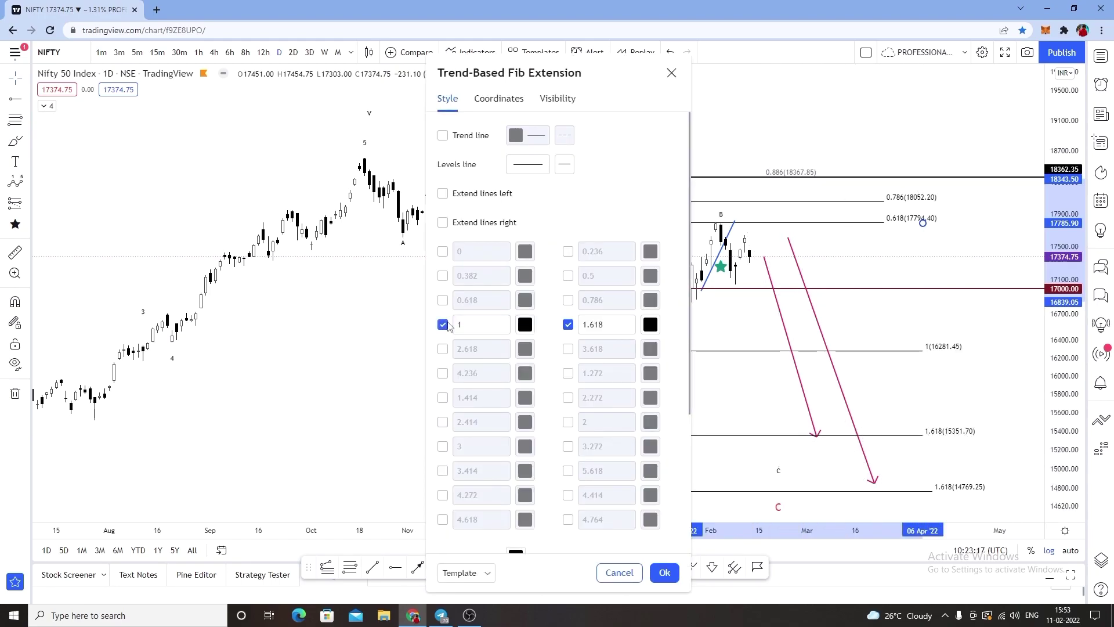
pyautogui.click(443, 325)
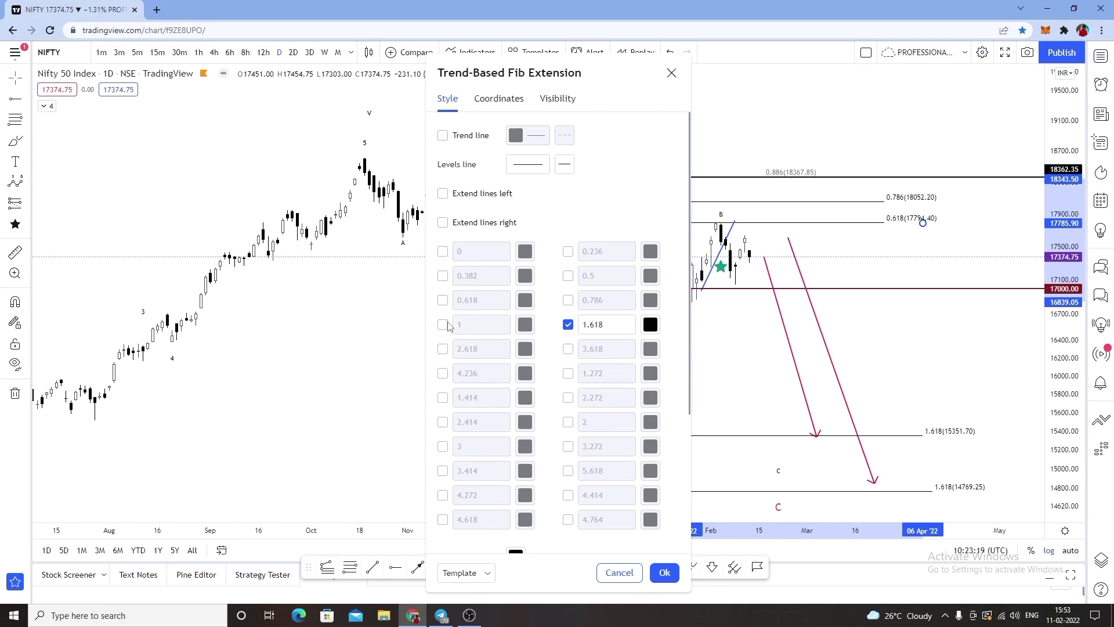
pyautogui.click(568, 374)
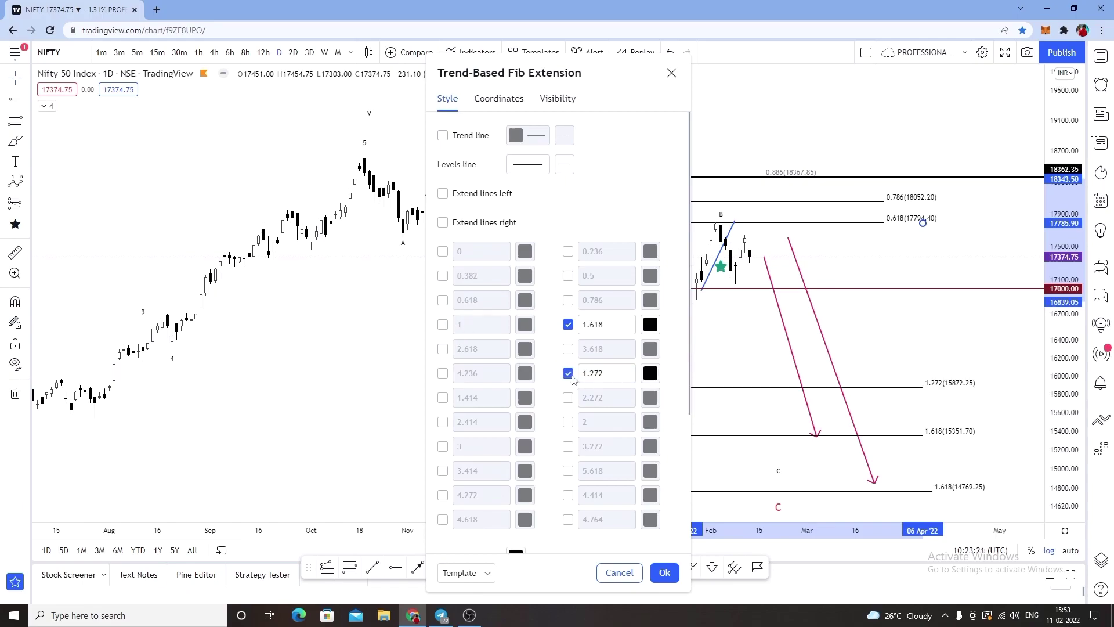
pyautogui.click(656, 572)
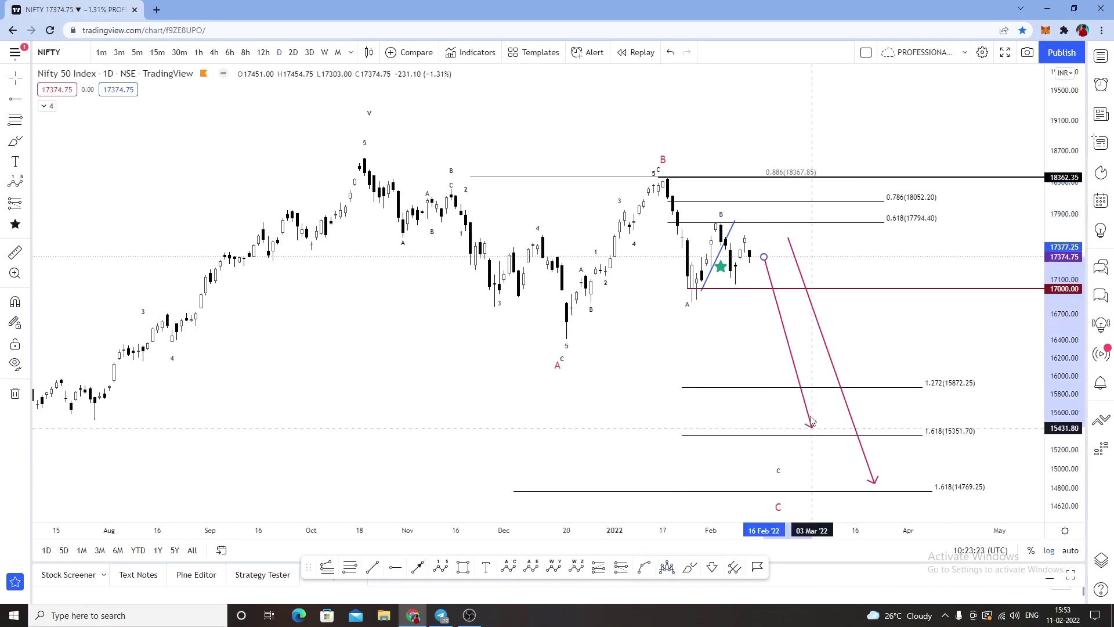
# Move the two arrows' tips to 15872.25 and 15351.70
pyautogui.moveTo(801, 388); pyautogui.dragTo(802, 387)
pyautogui.moveTo(875, 482); pyautogui.dragTo(865, 435)
pyautogui.moveTo(870, 448); pyautogui.dragTo(770, 419)
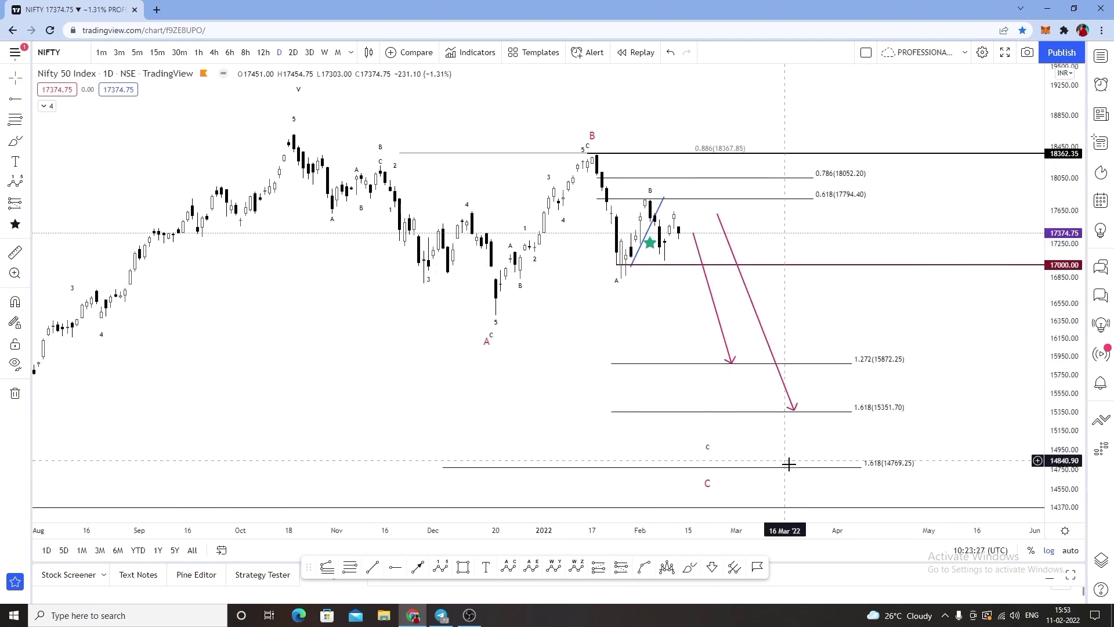
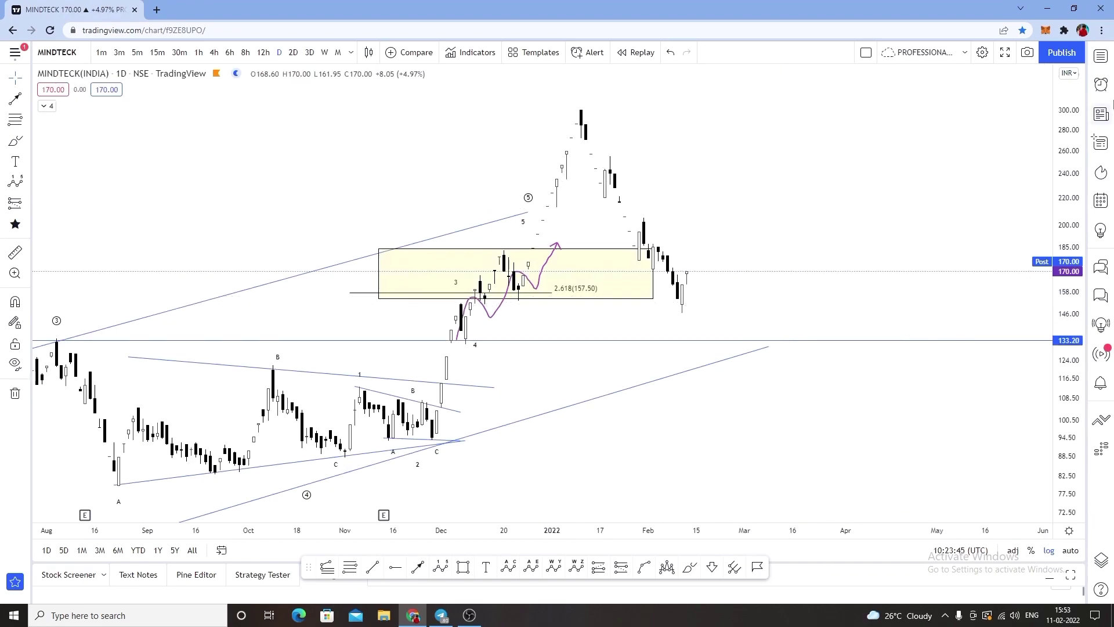
# Replace the MINDTECK chart with the NIFTY 50 index daily chart from the watchlist
pyautogui.click(1100, 57)
pyautogui.press('Up')
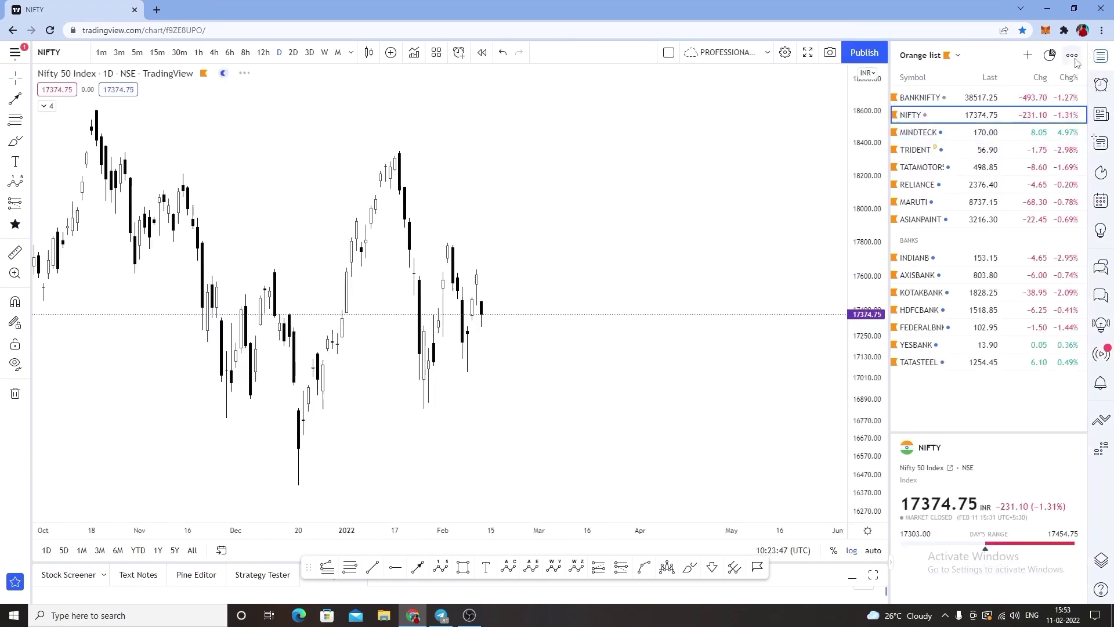
# Hide the watchlist, delete the middle and right pink arrows, and frame the recent candles
pyautogui.click(1101, 57)
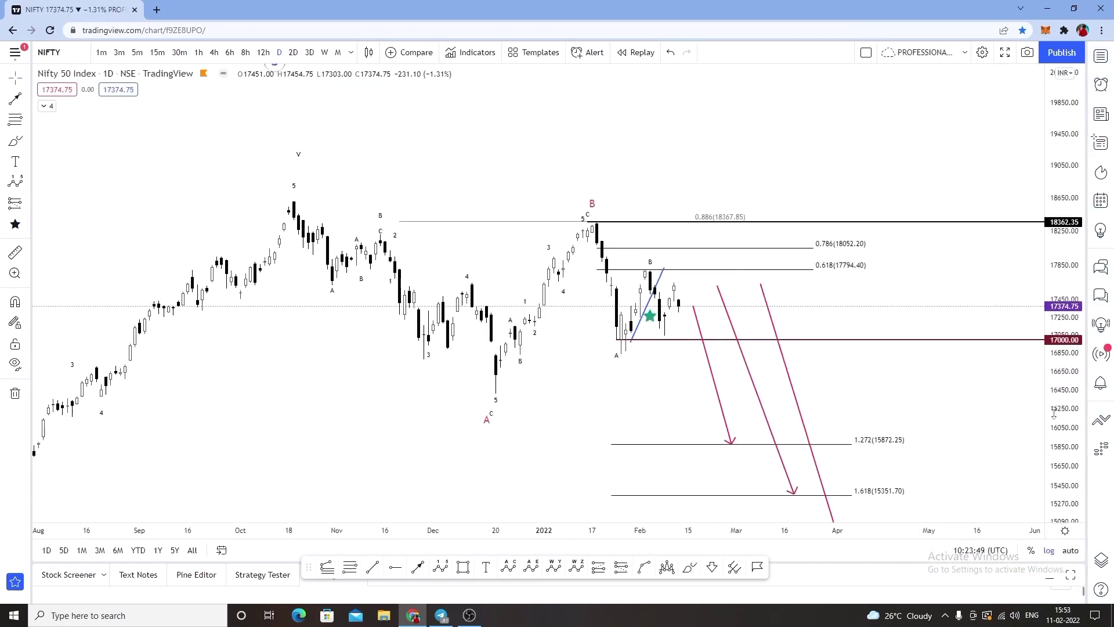
pyautogui.click(734, 326)
pyautogui.press('Delete')
pyautogui.click(768, 312)
pyautogui.press('Delete')
pyautogui.moveTo(755, 316); pyautogui.dragTo(812, 284)
pyautogui.click(766, 278)
pyautogui.scroll(2, 760, 278)
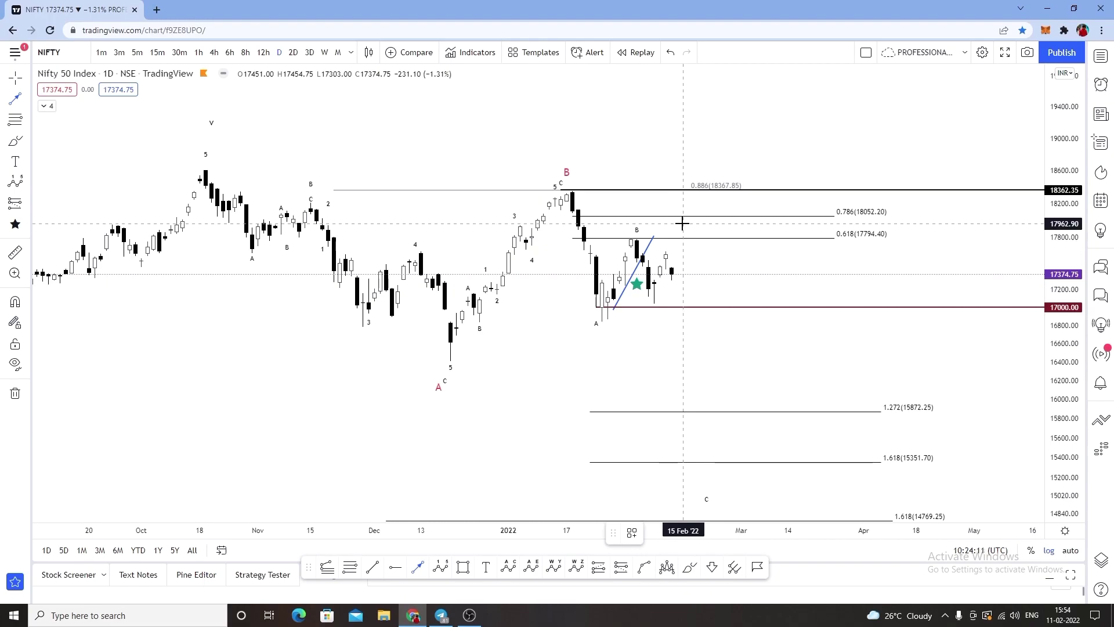
# Draw a downward arrow from the latest NIFTY high down to about 16227
pyautogui.click(676, 254)
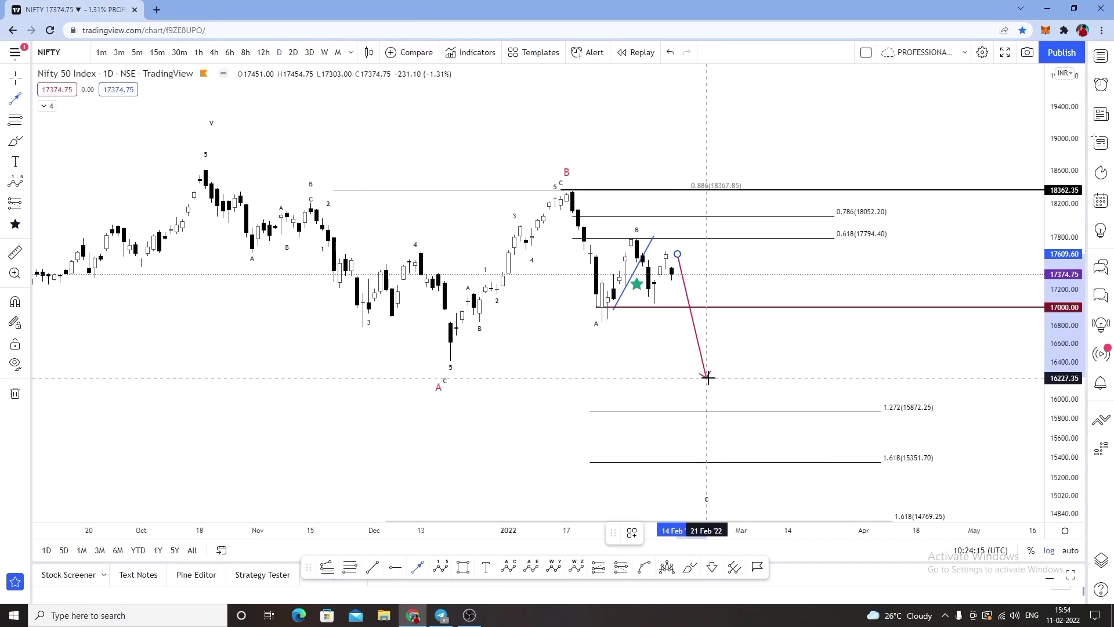
pyautogui.click(702, 333)
pyautogui.scroll(2, 727, 302)
# Switch to 4-hour candles, delete the pink arrow, and place a Short Position box at 16880.85
pyautogui.click(214, 53)
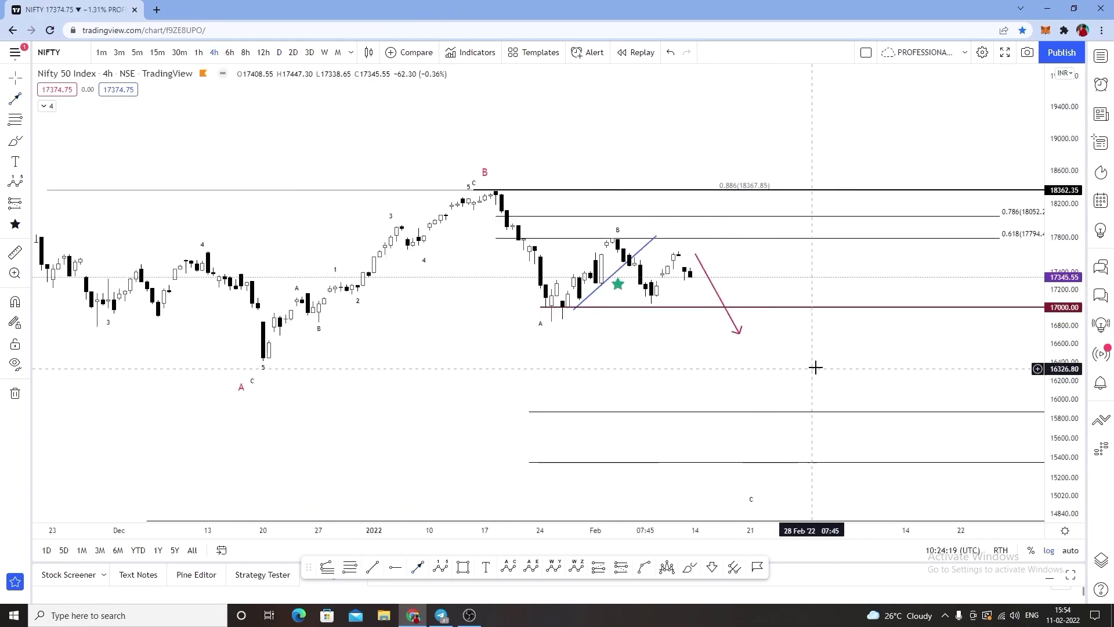
pyautogui.moveTo(1067, 439); pyautogui.dragTo(1063, 367)
pyautogui.click(553, 293)
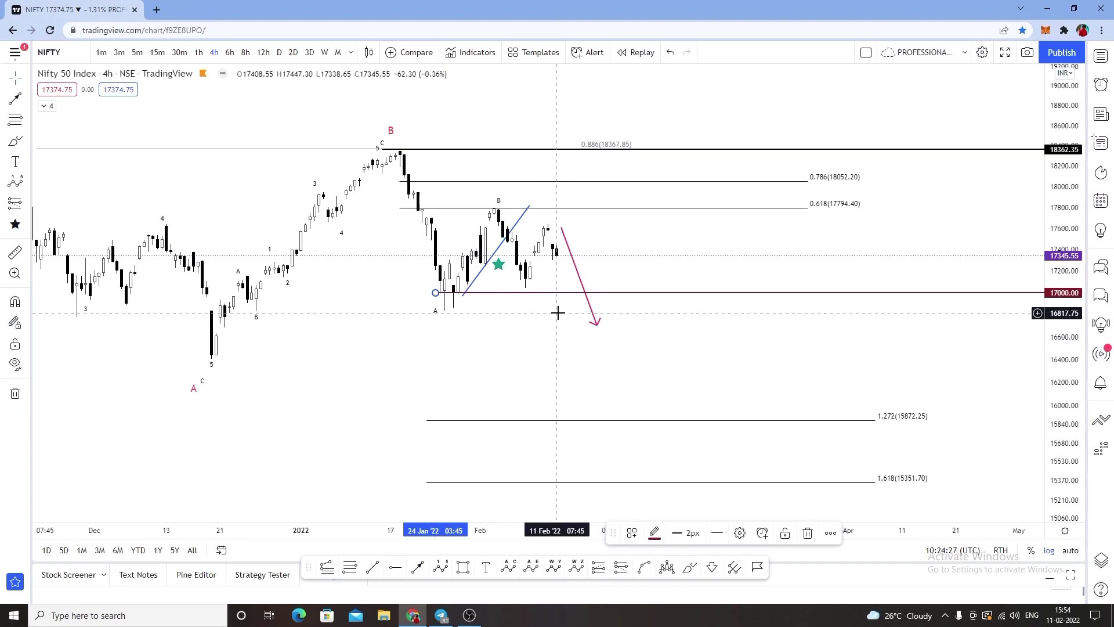
pyautogui.click(578, 273)
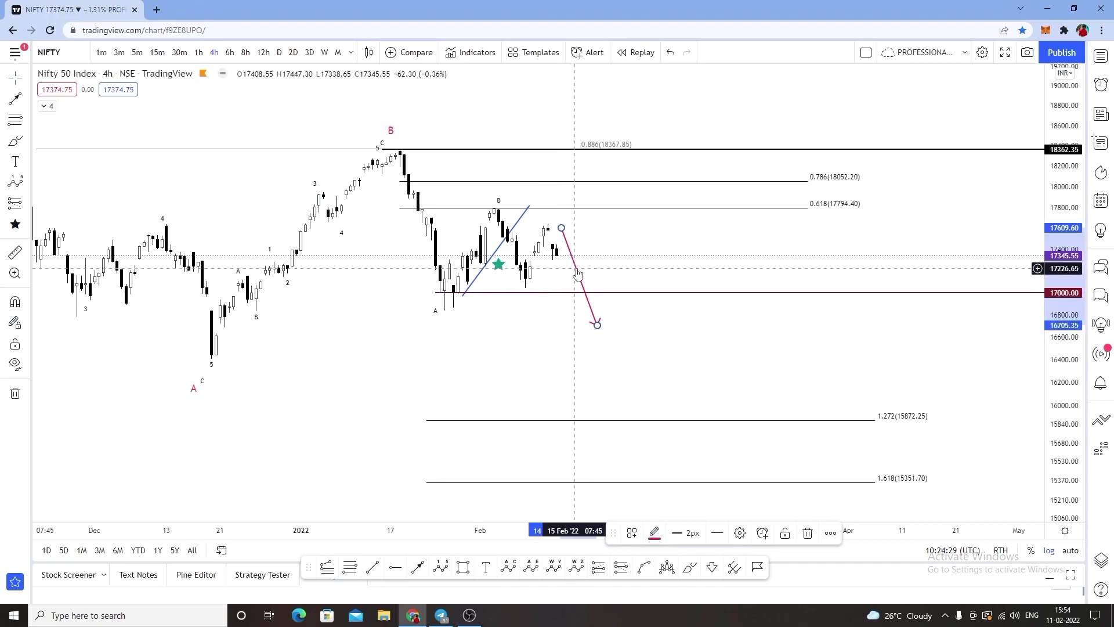
pyautogui.press('Delete')
pyautogui.click(28, 206)
pyautogui.click(93, 228)
pyautogui.click(592, 306)
pyautogui.moveTo(590, 263); pyautogui.dragTo(595, 223)
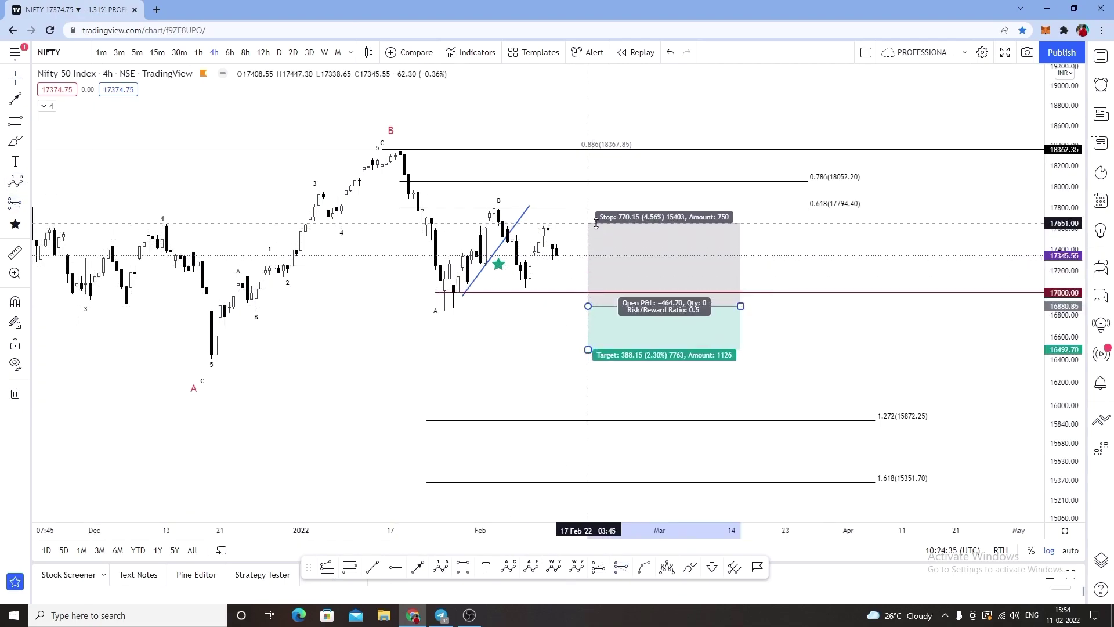
pyautogui.moveTo(590, 350); pyautogui.dragTo(590, 483)
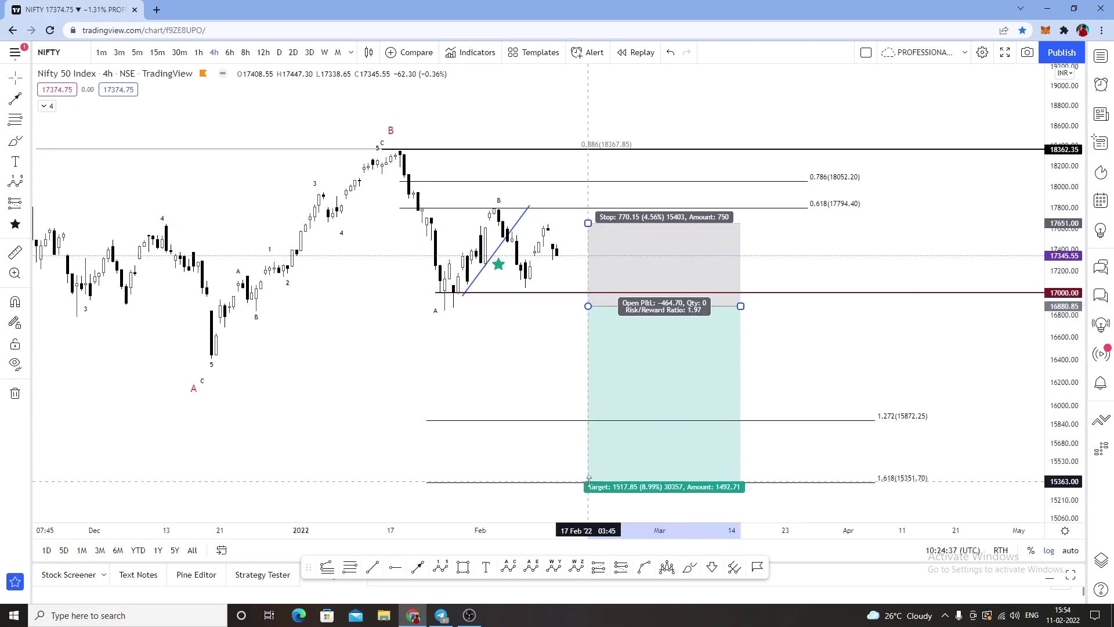
pyautogui.click(547, 389)
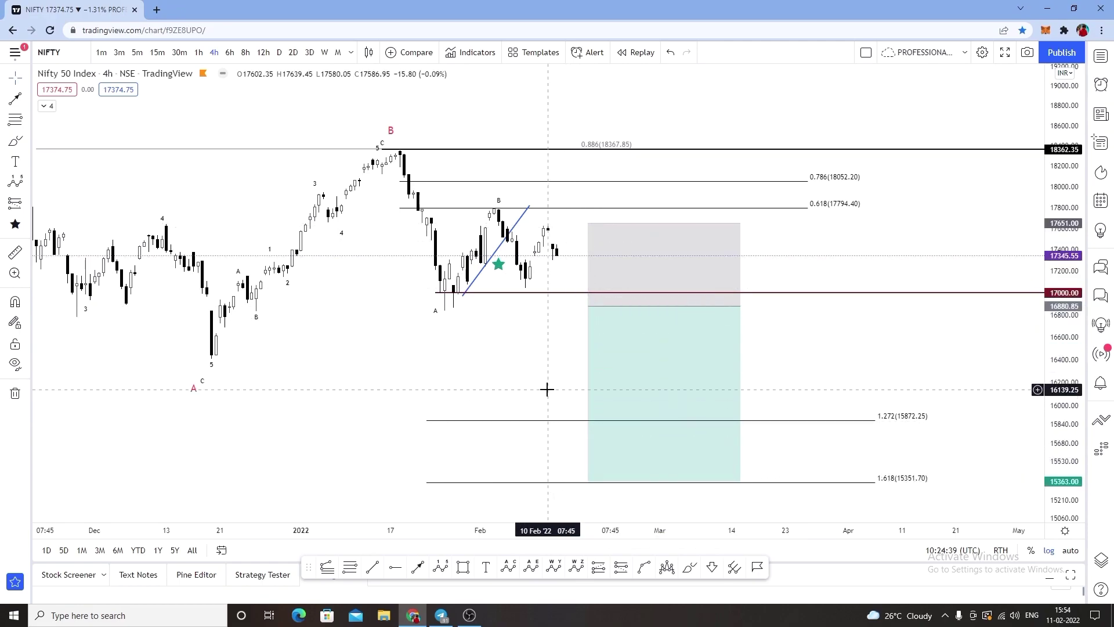
pyautogui.click(610, 356)
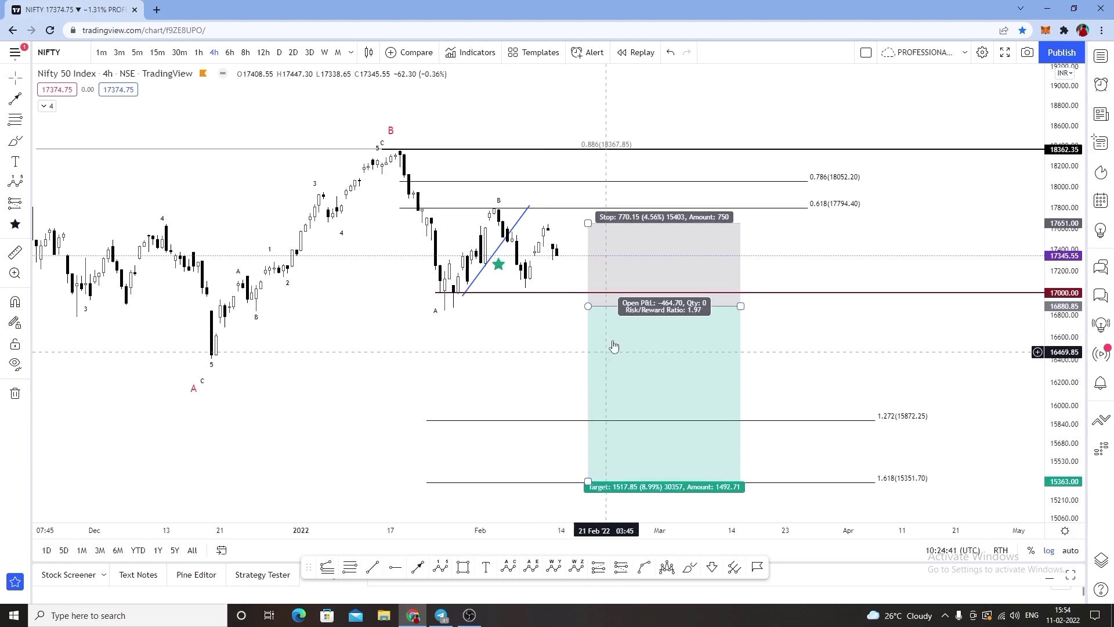
pyautogui.click(767, 533)
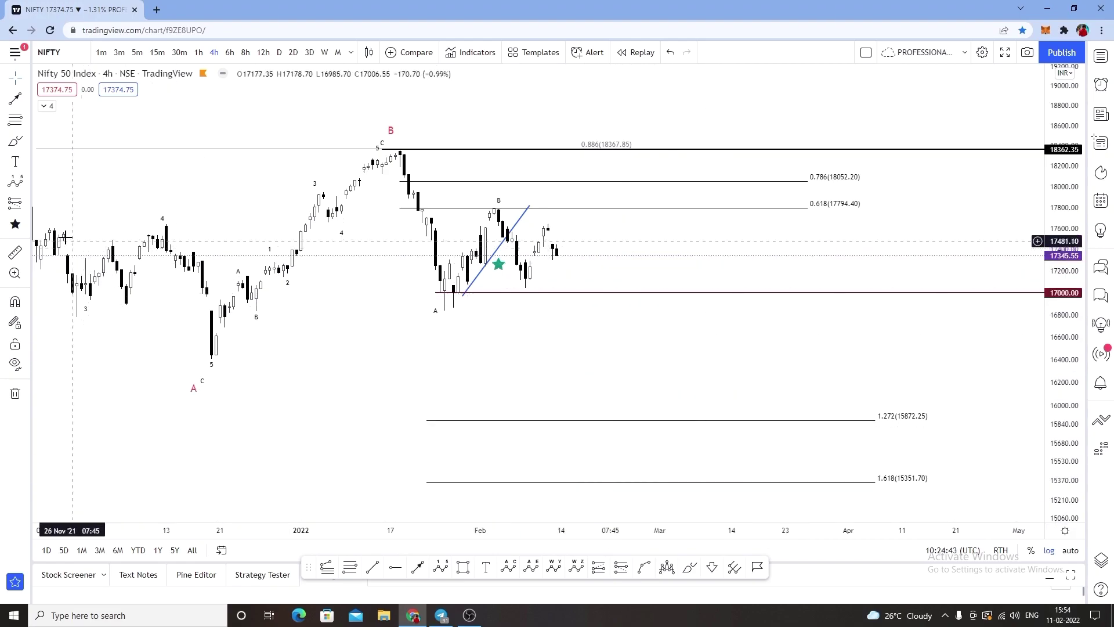
pyautogui.click(619, 568)
pyautogui.click(565, 255)
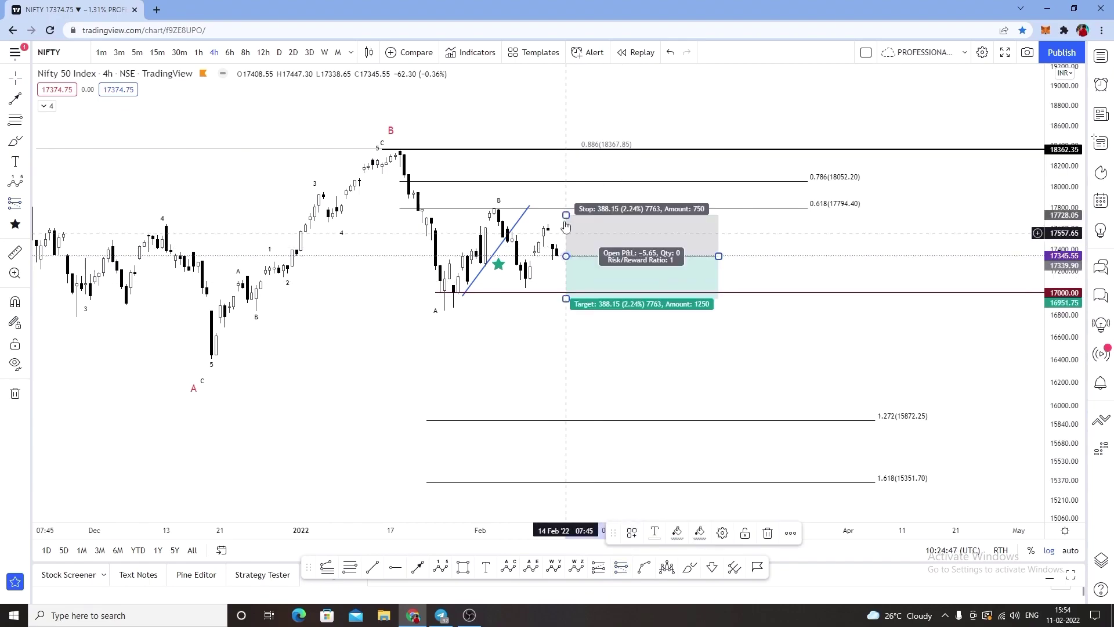
pyautogui.moveTo(566, 215); pyautogui.dragTo(565, 143)
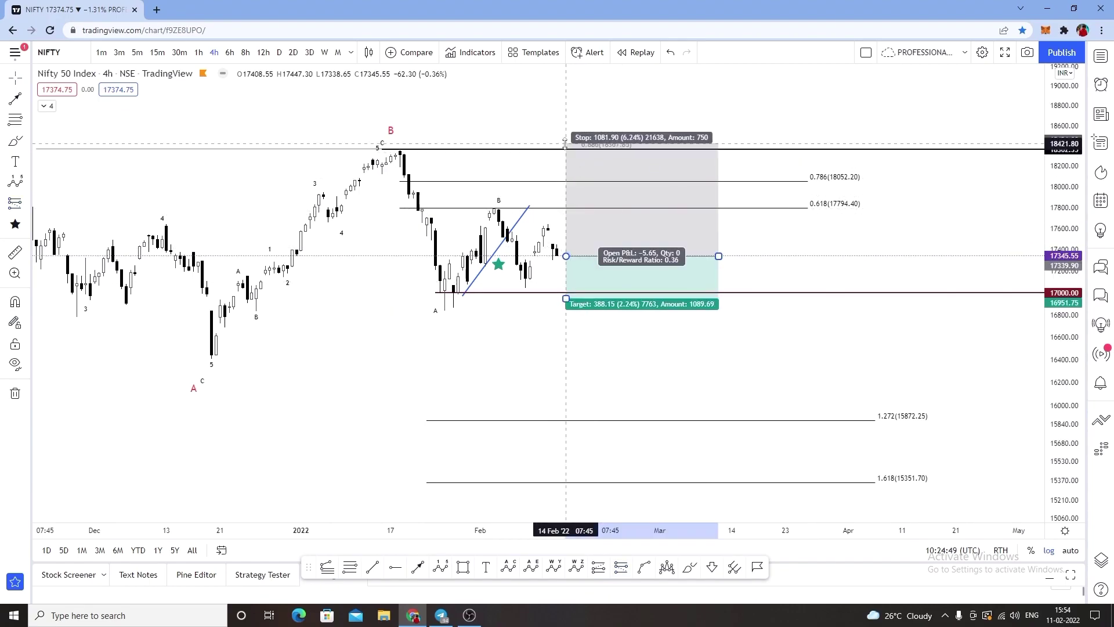
pyautogui.moveTo(566, 298)
pyautogui.mouseDown()
pyautogui.moveTo(566, 498)
pyautogui.moveTo(567, 474)
pyautogui.mouseUp()
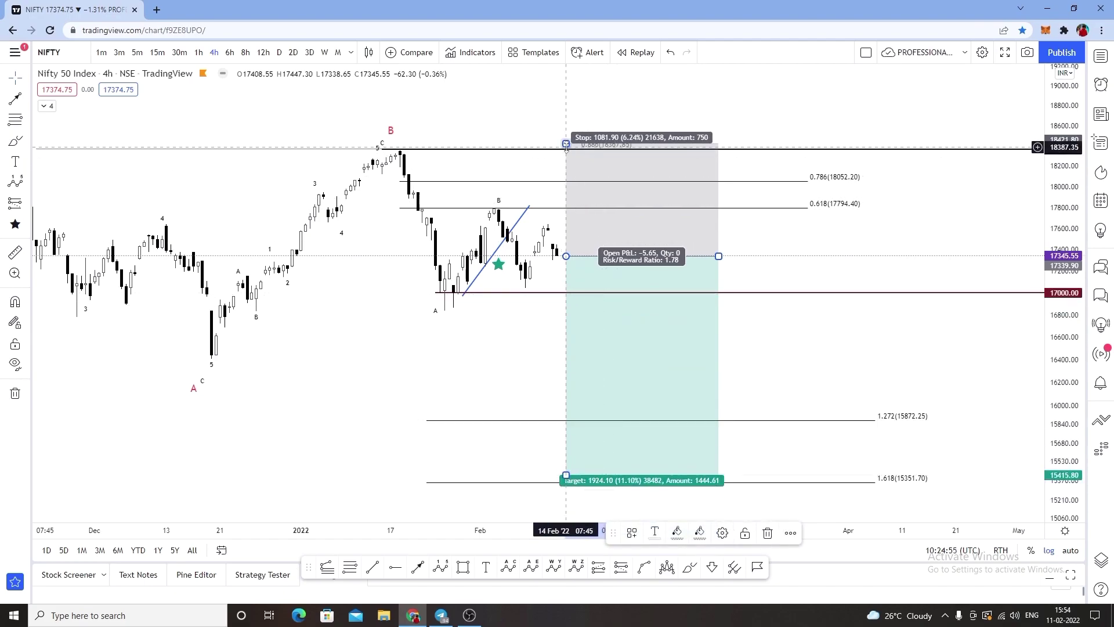
pyautogui.moveTo(566, 144); pyautogui.dragTo(566, 199)
pyautogui.moveTo(599, 271); pyautogui.dragTo(595, 263)
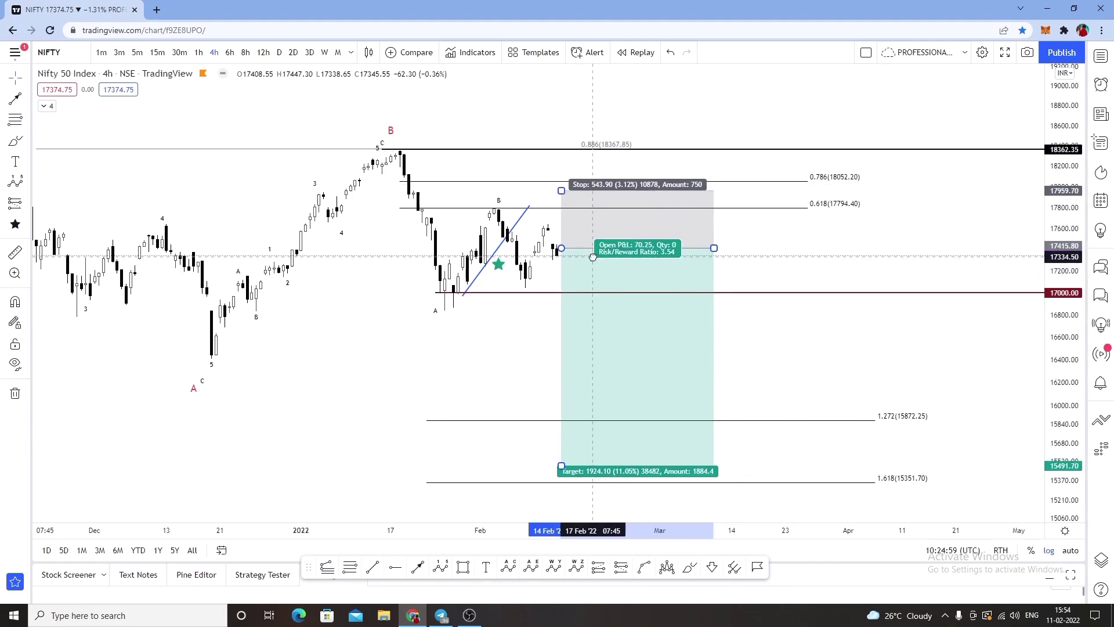
pyautogui.moveTo(562, 190)
pyautogui.mouseDown()
pyautogui.moveTo(560, 203)
pyautogui.moveTo(556, 134)
pyautogui.moveTo(561, 199)
pyautogui.mouseUp()
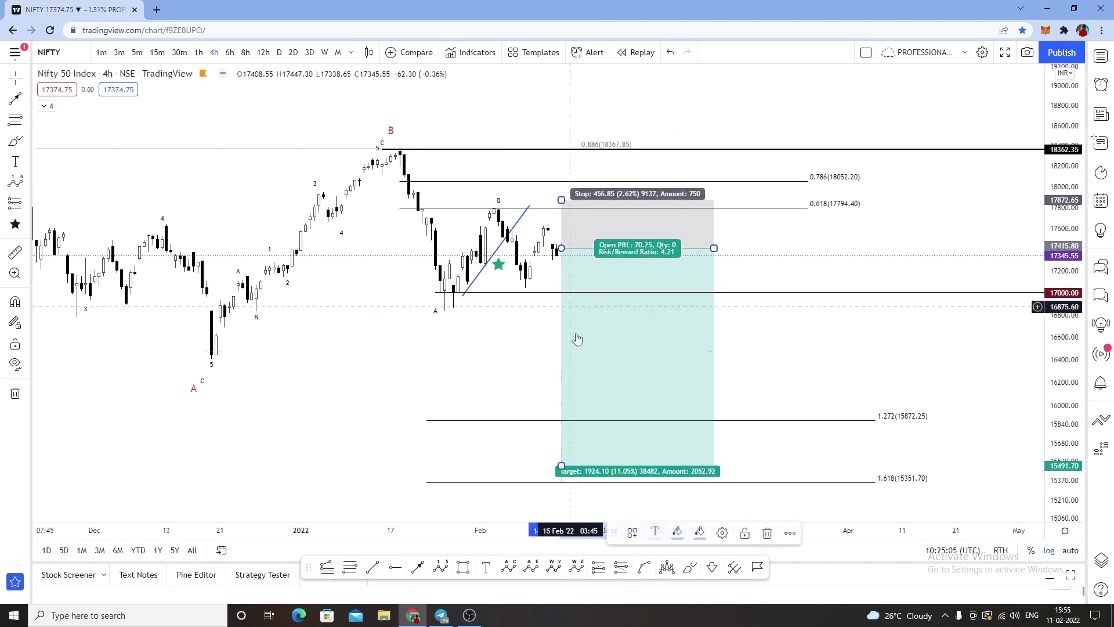
pyautogui.moveTo(561, 466); pyautogui.dragTo(561, 485)
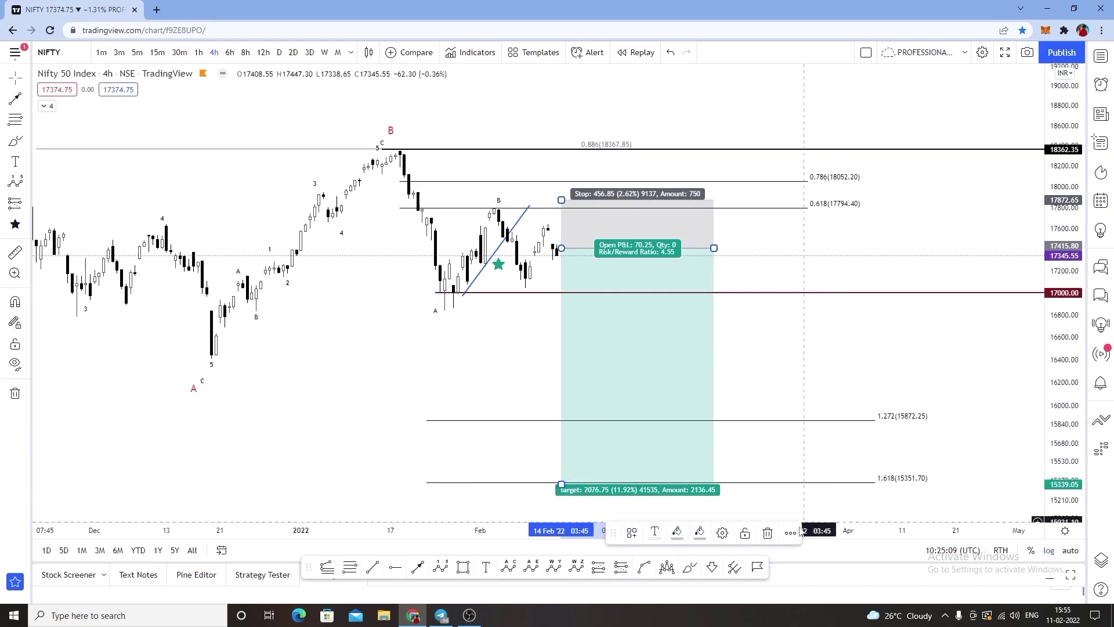
pyautogui.click(768, 533)
pyautogui.moveTo(875, 346); pyautogui.dragTo(919, 322)
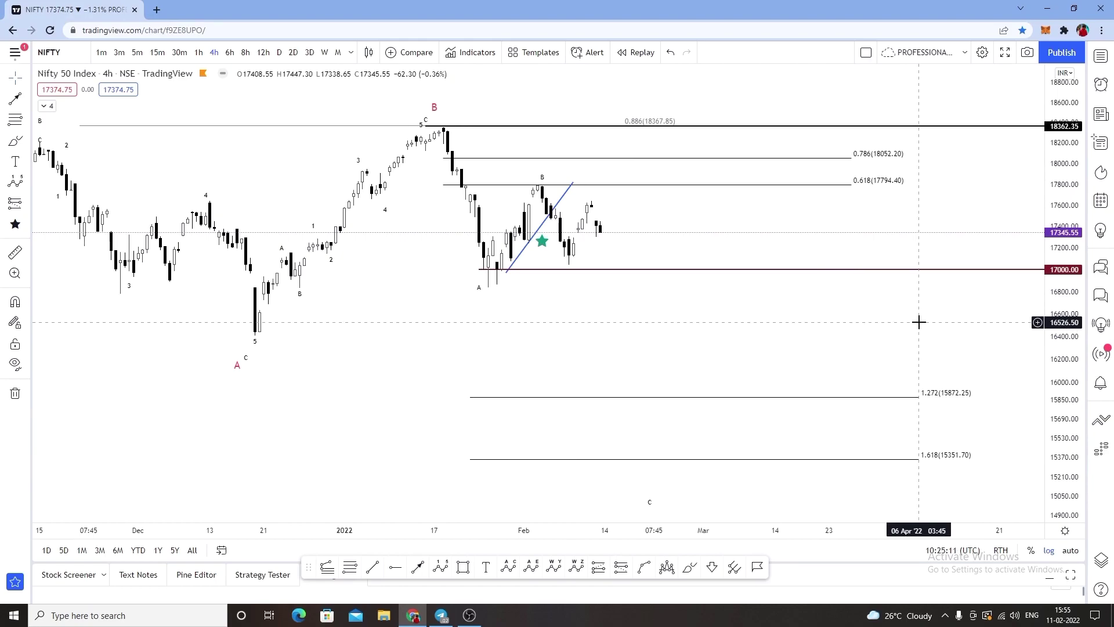
# Zoom out and recentre the 4-hour NIFTY wave count, then reopen the watchlist
pyautogui.scroll(-3, 773, 348)
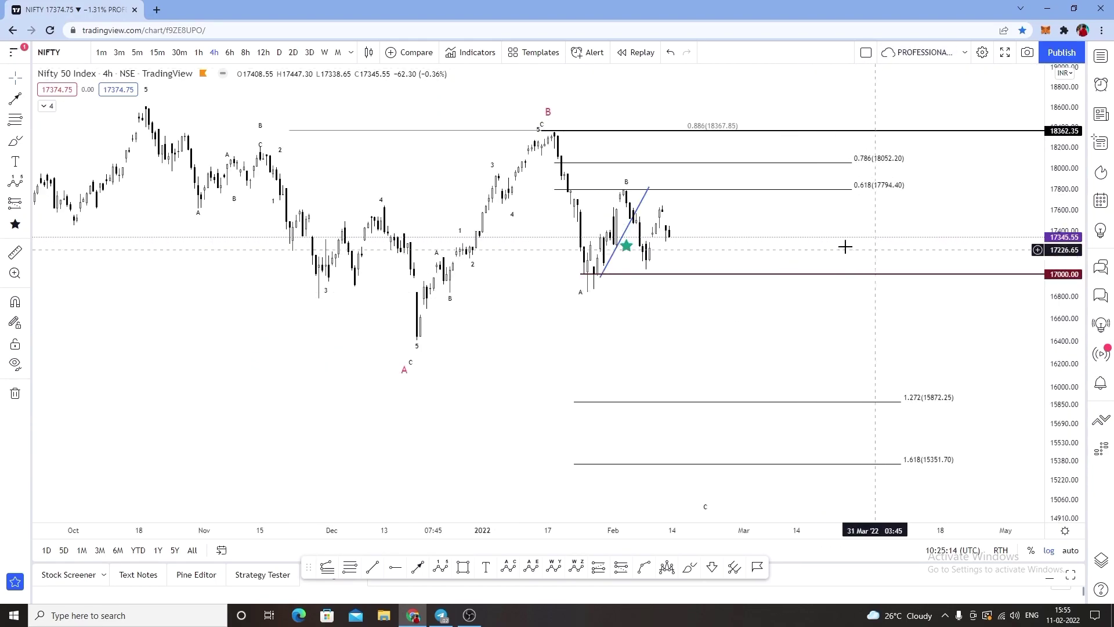
pyautogui.scroll(-5, 819, 273)
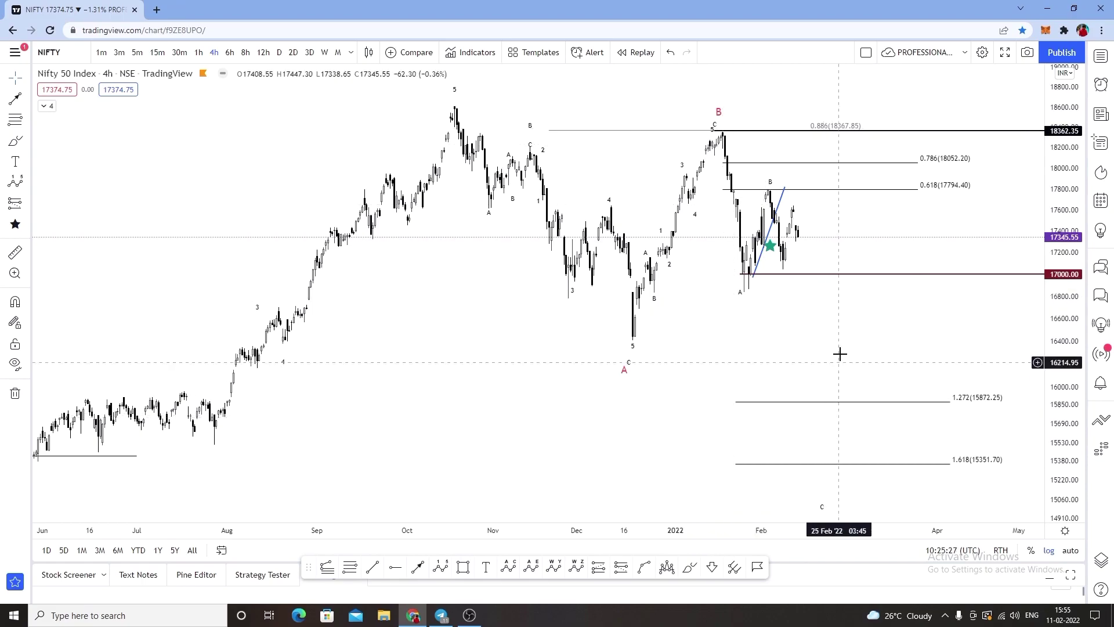
pyautogui.moveTo(720, 170); pyautogui.dragTo(643, 162)
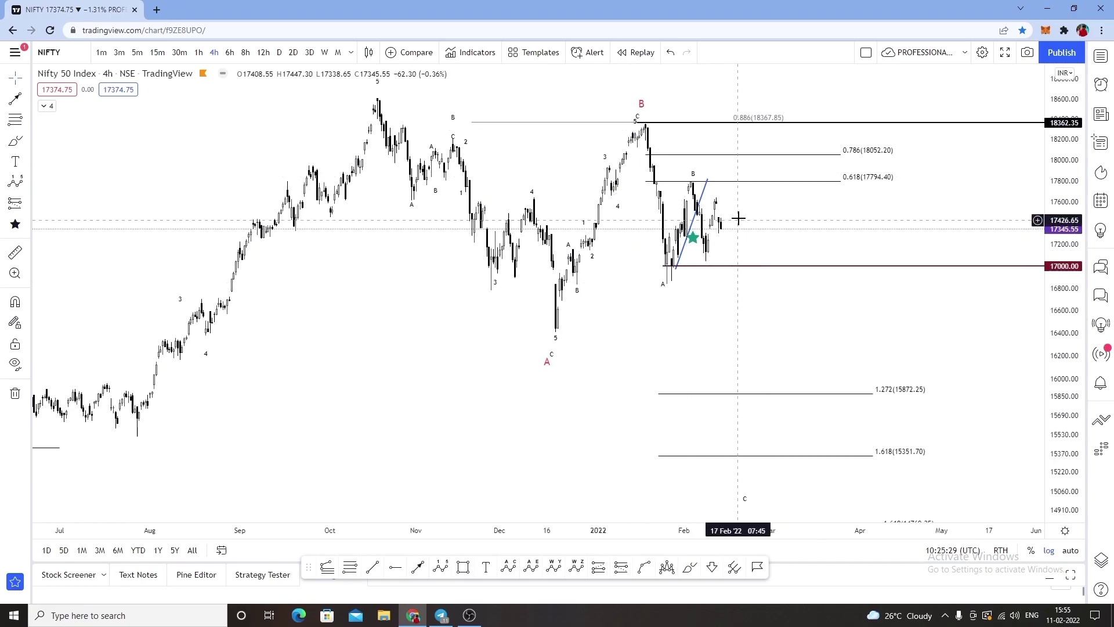
pyautogui.click(1101, 56)
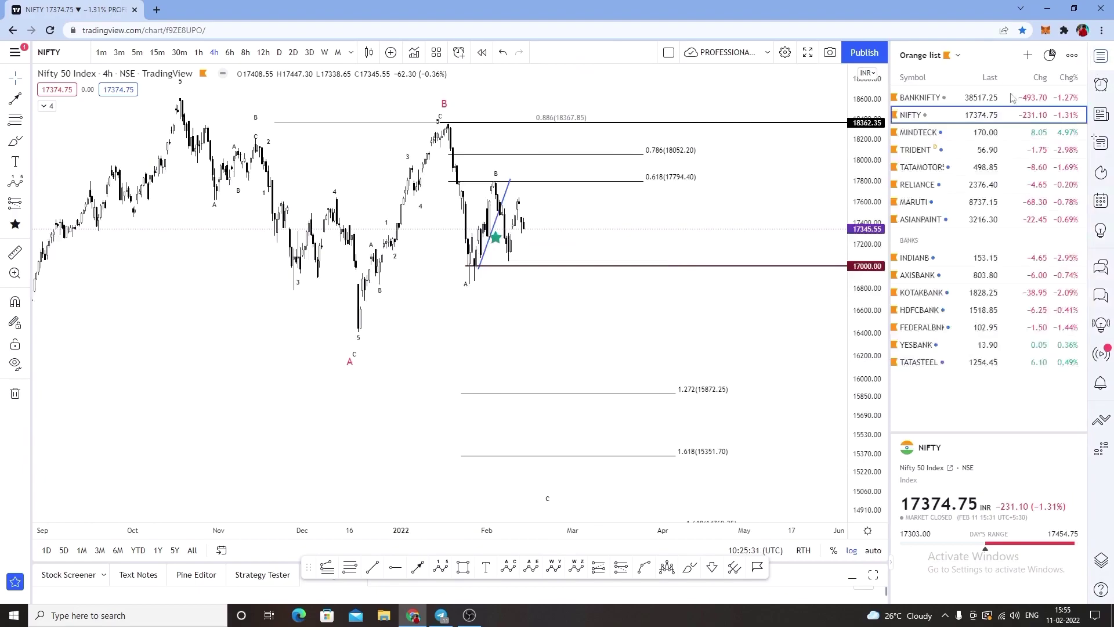
# Load the BANKNIFTY 4-hour chart, hide the watchlist, and fit the wave count on screen
pyautogui.click(927, 101)
pyautogui.click(1100, 57)
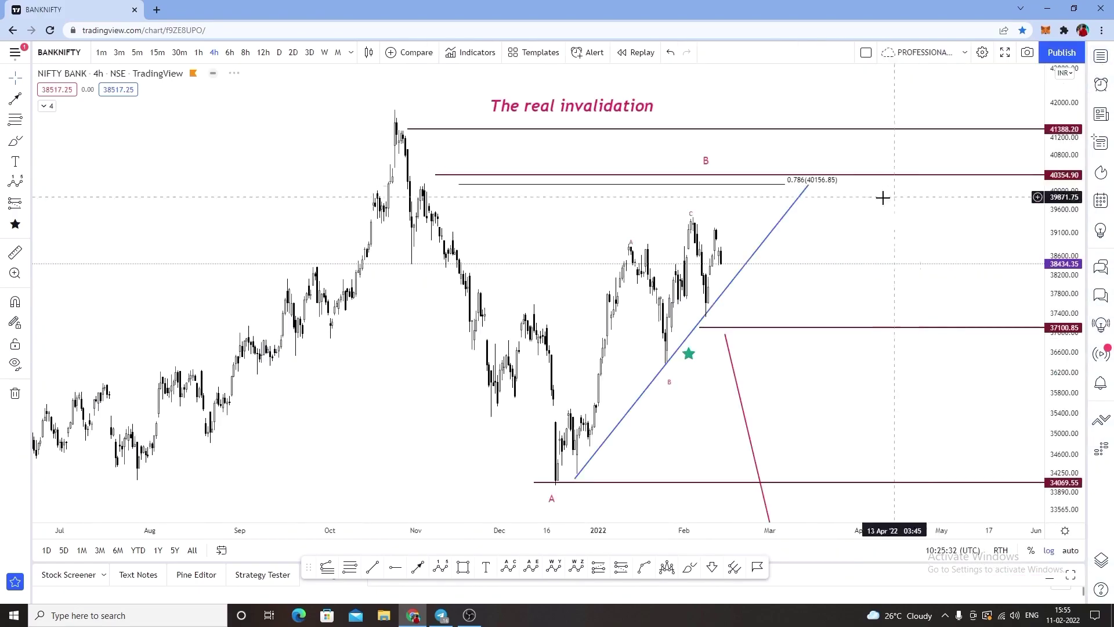
pyautogui.scroll(1, 860, 180)
pyautogui.moveTo(1064, 199); pyautogui.dragTo(1064, 314)
pyautogui.moveTo(938, 283); pyautogui.dragTo(853, 232)
pyautogui.scroll(-3, 896, 193)
pyautogui.scroll(3, 853, 233)
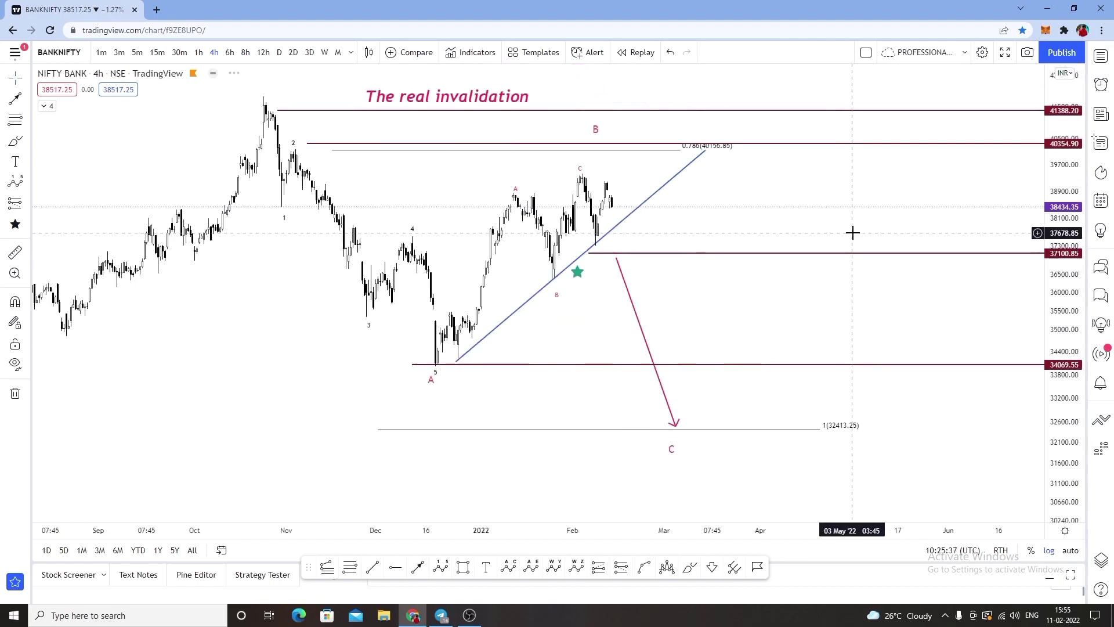
# Nudge the wave count's c point slightly up and to the right
pyautogui.click(580, 177)
pyautogui.moveTo(580, 177); pyautogui.dragTo(582, 175)
pyautogui.click(697, 194)
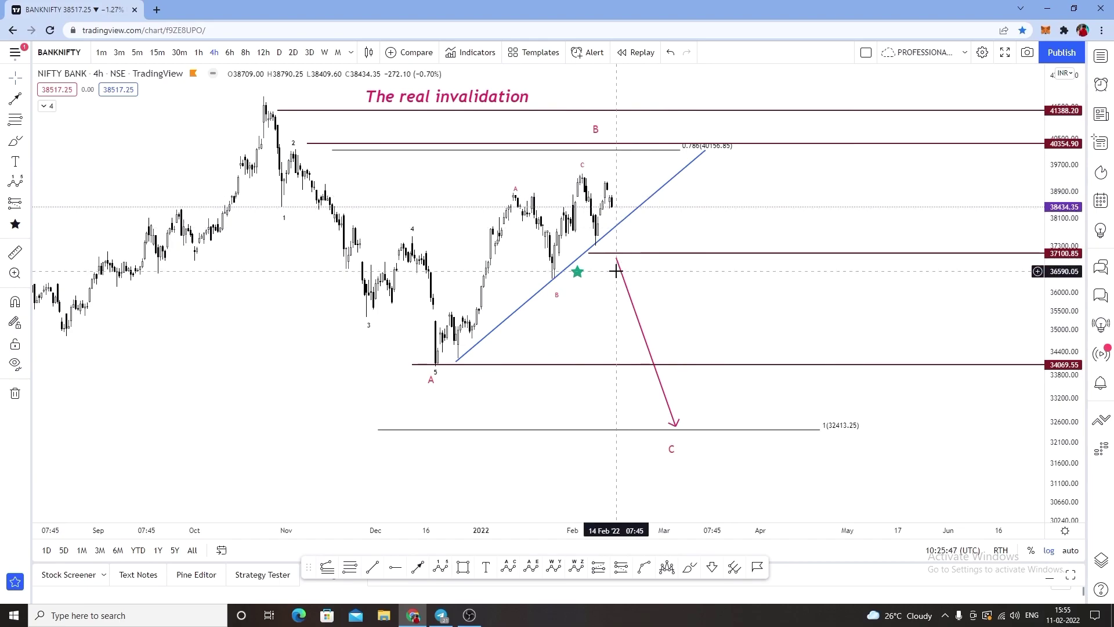
# Draw a downward arrow from the latest candles to 34069.55 and remove the extra 32413.25 arrow
pyautogui.click(625, 190)
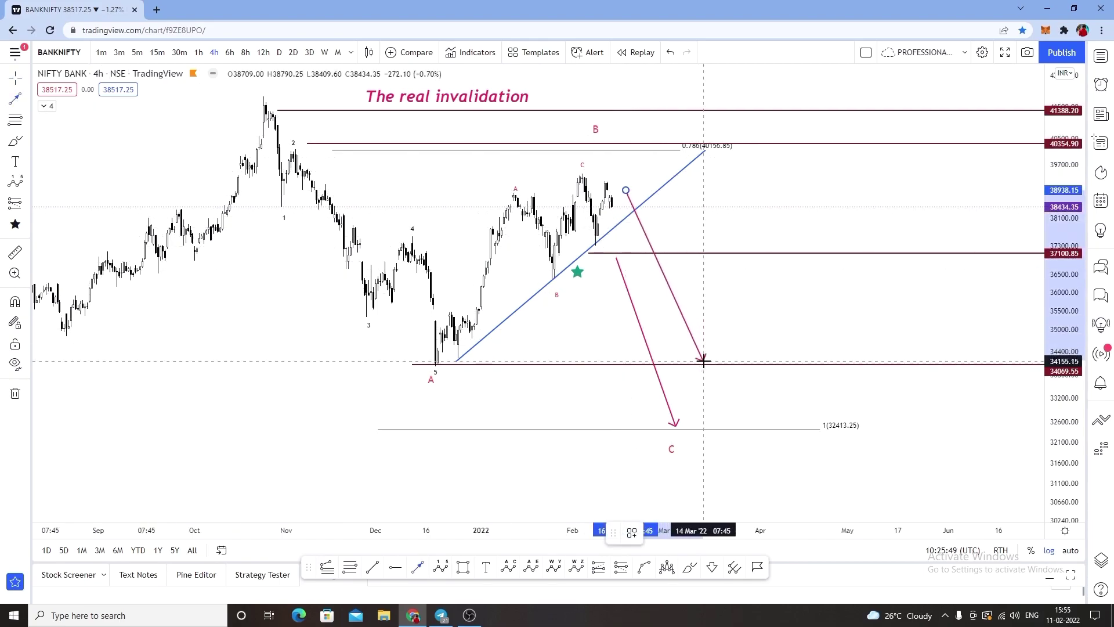
pyautogui.click(703, 363)
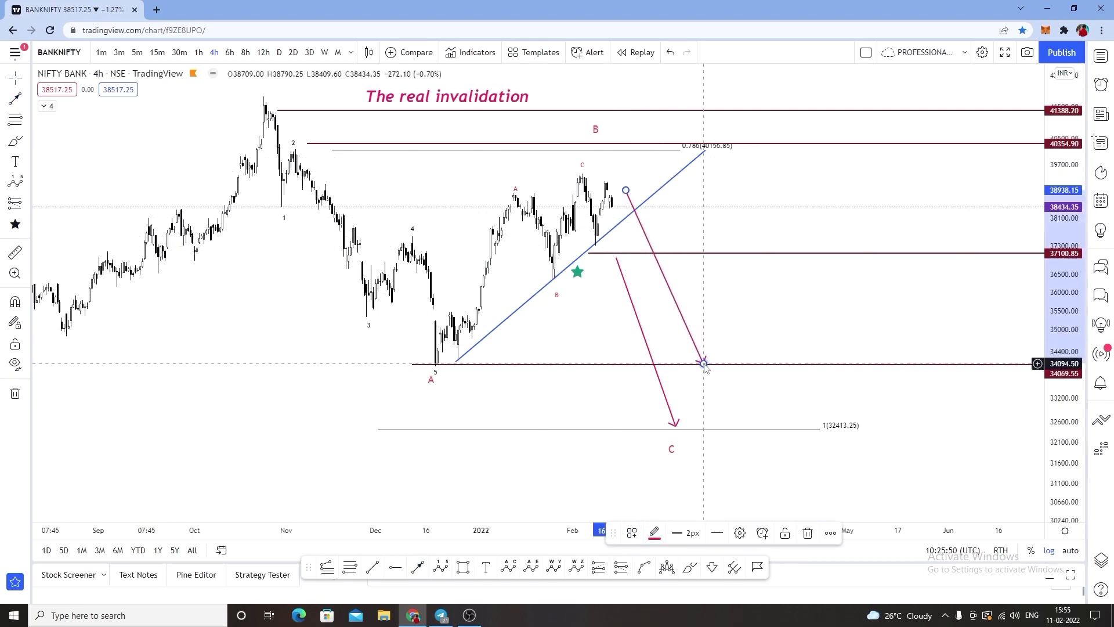
pyautogui.click(16, 99)
pyautogui.click(651, 177)
pyautogui.click(651, 177)
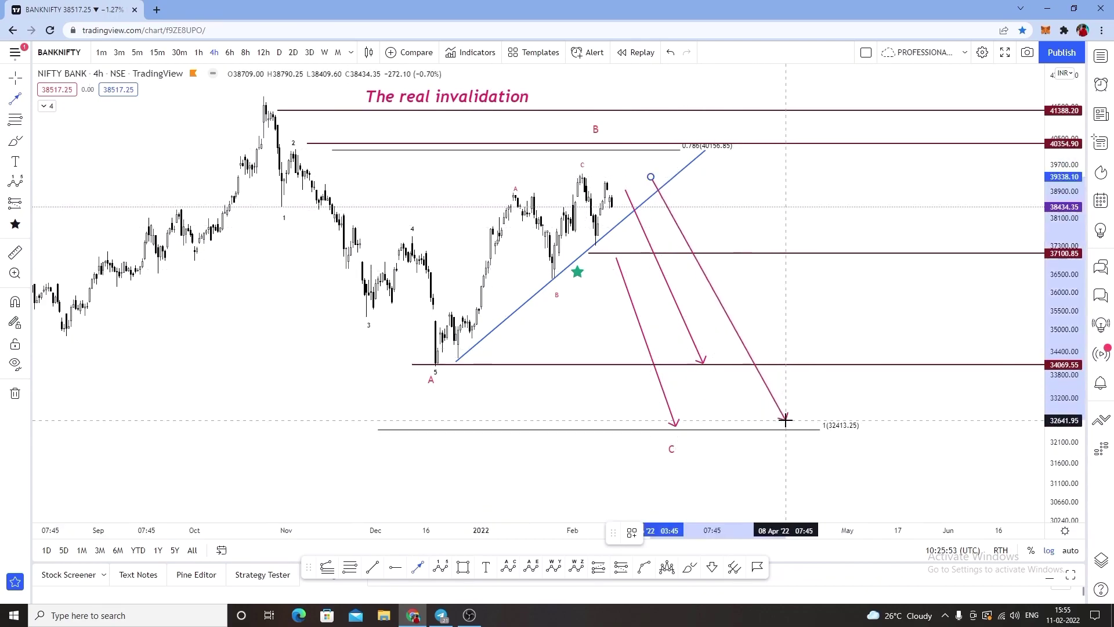
pyautogui.click(787, 427)
pyautogui.click(810, 537)
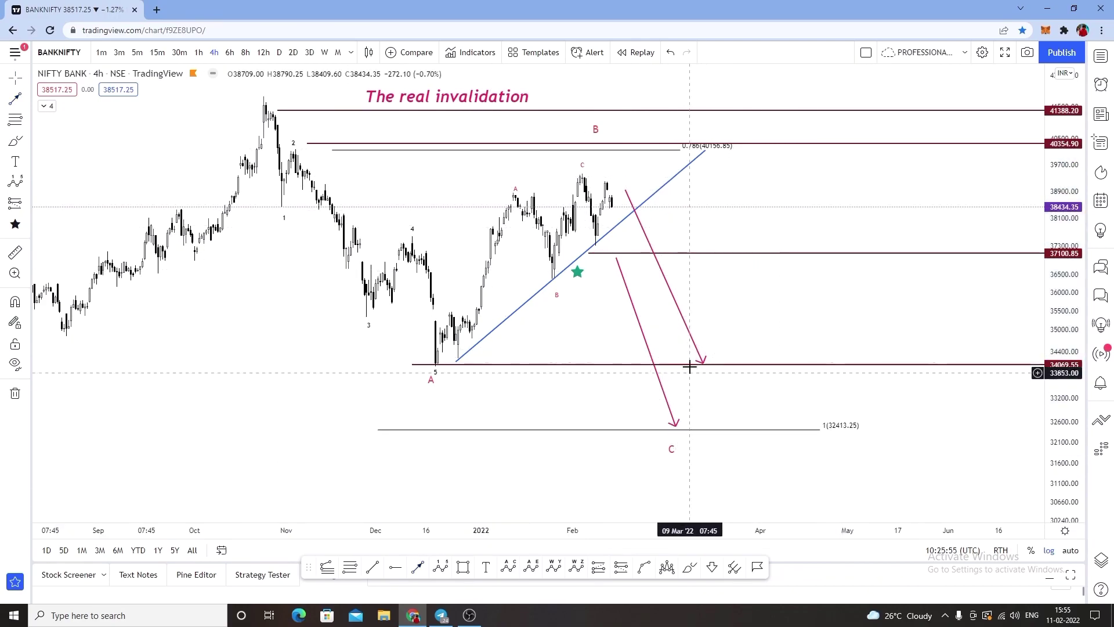
# Move the green star up-right beside the latest candles, near 38645, and reopen the watchlist
pyautogui.click(696, 351)
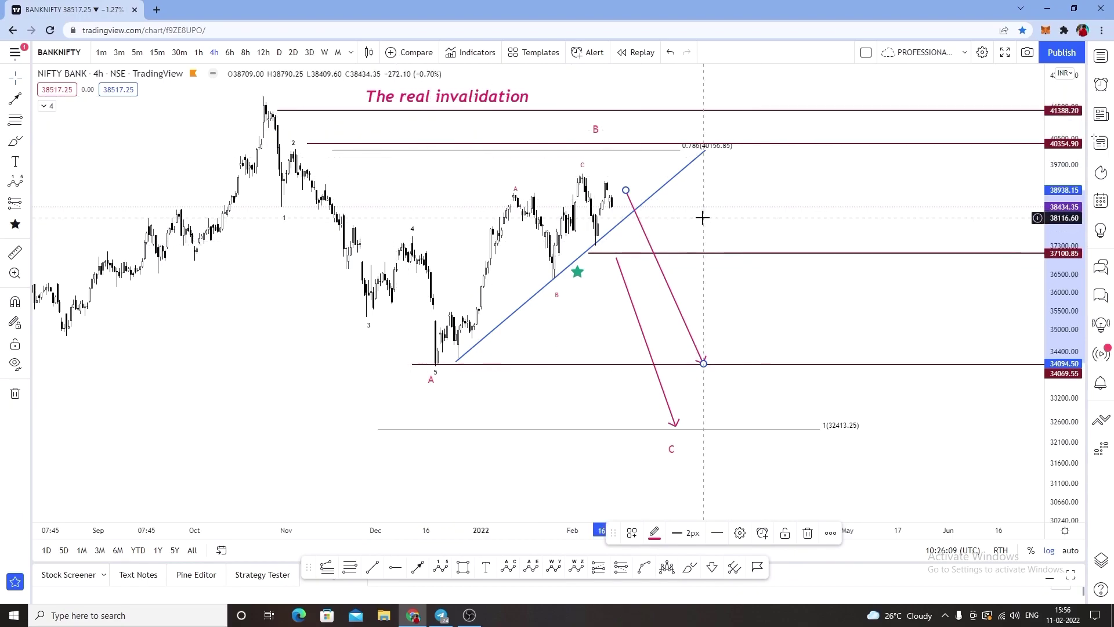
pyautogui.click(699, 147)
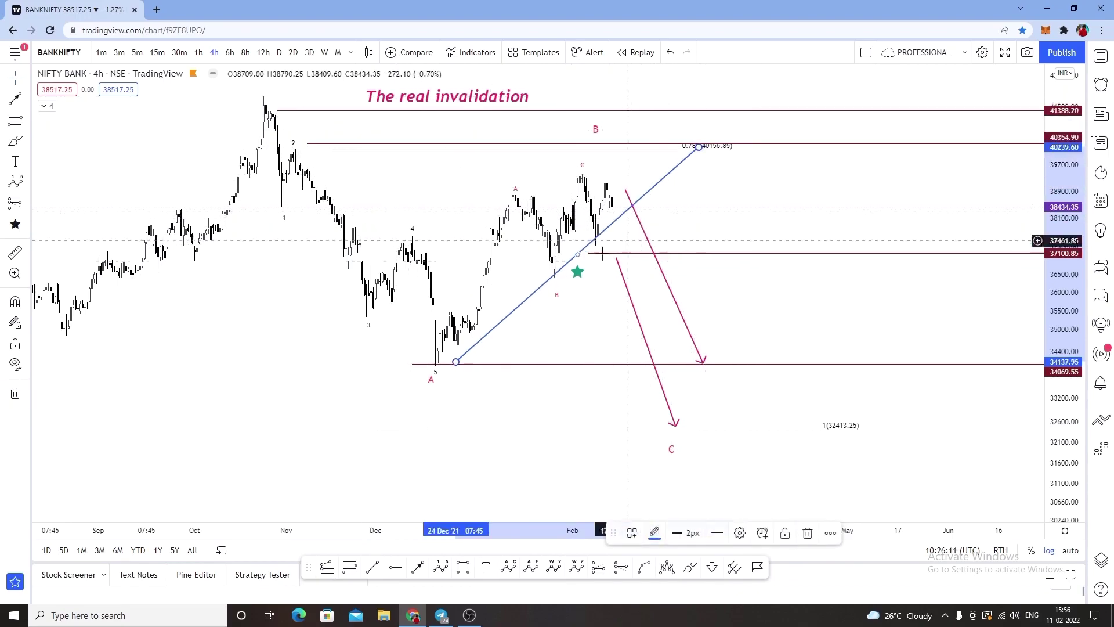
pyautogui.moveTo(577, 271); pyautogui.dragTo(660, 199)
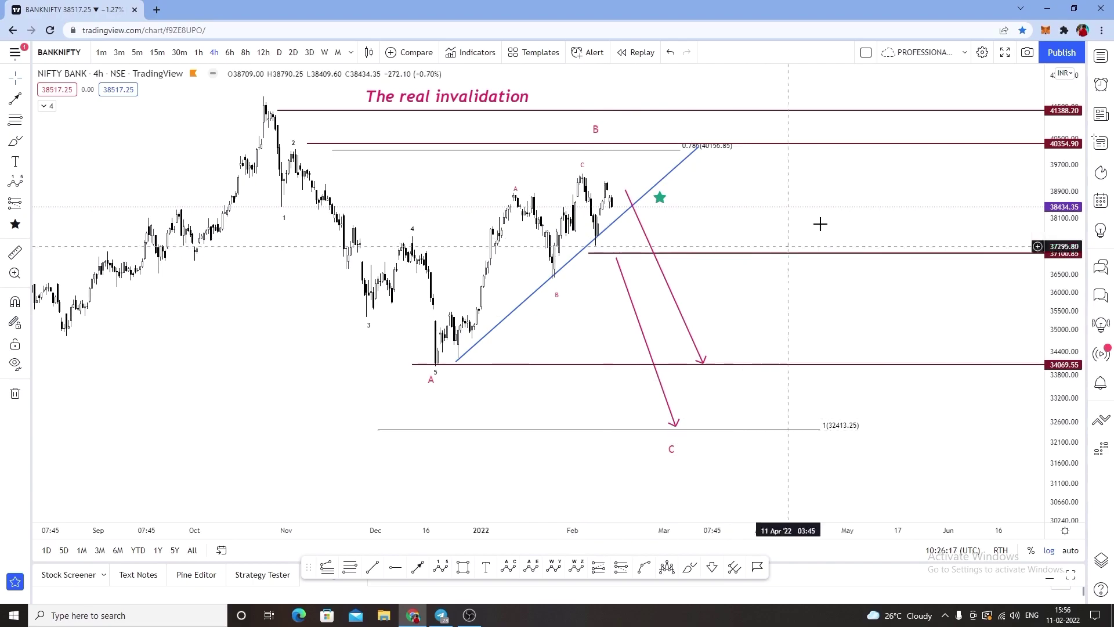
pyautogui.click(1101, 56)
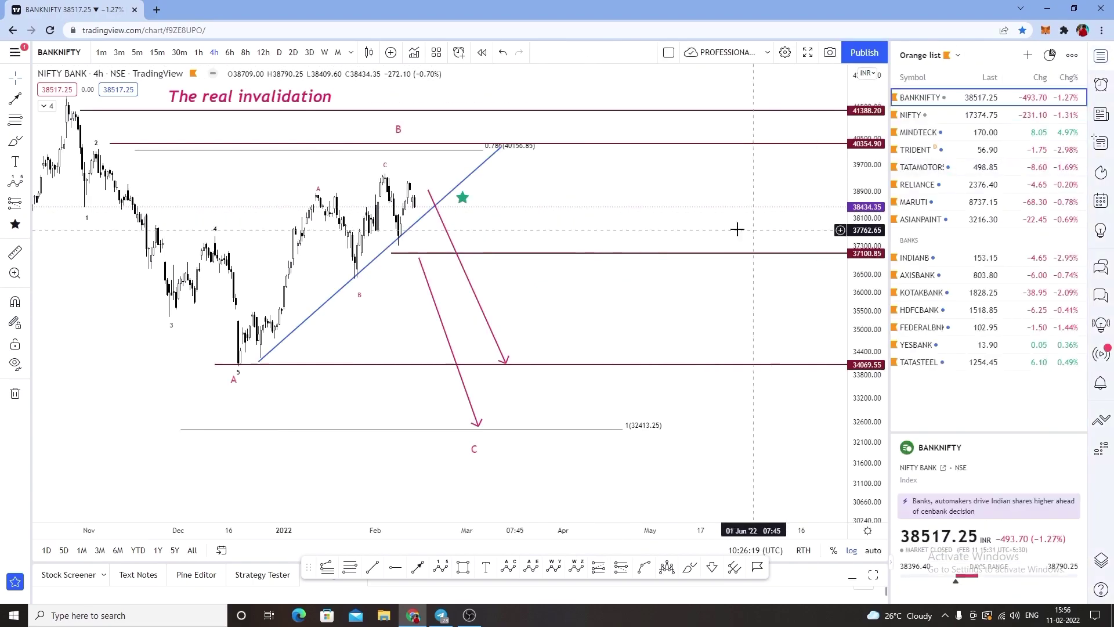
pyautogui.click(952, 263)
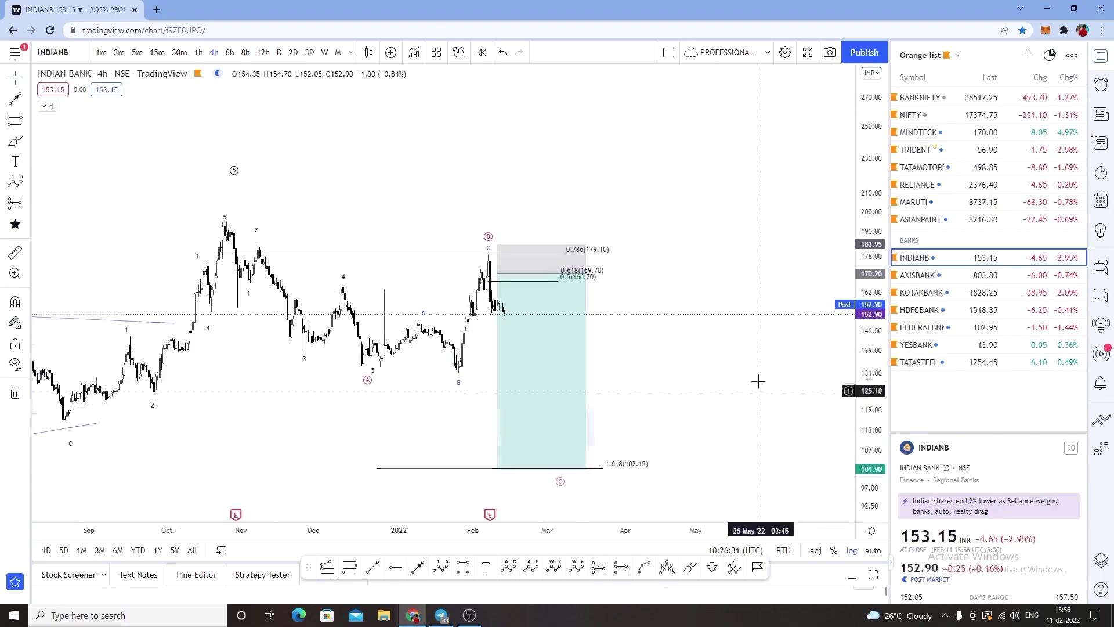
pyautogui.moveTo(766, 397); pyautogui.dragTo(810, 307)
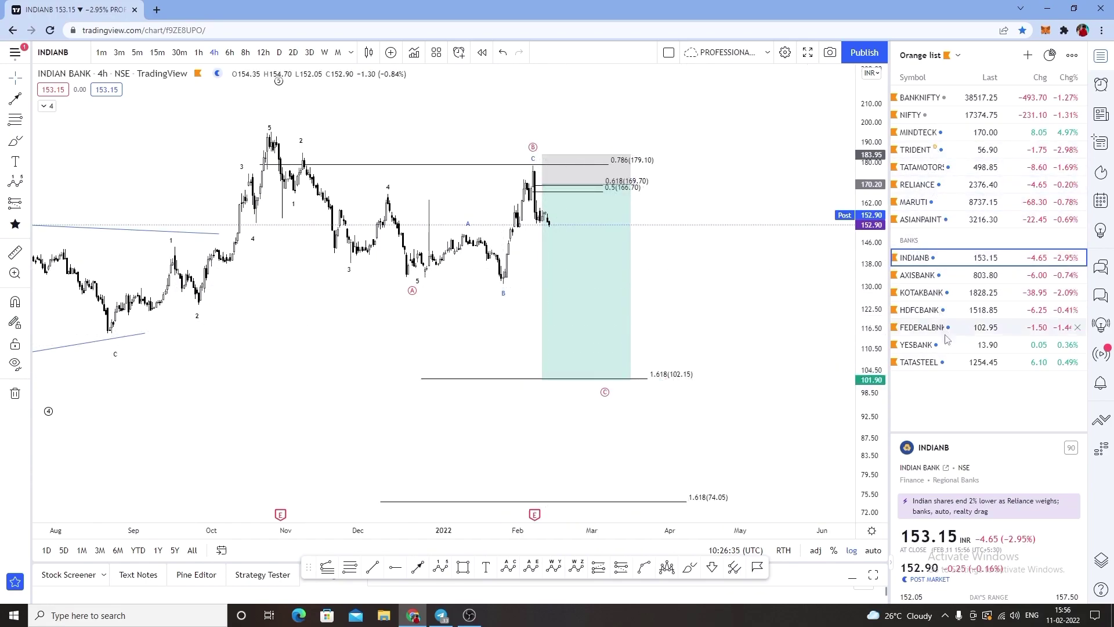
pyautogui.click(929, 362)
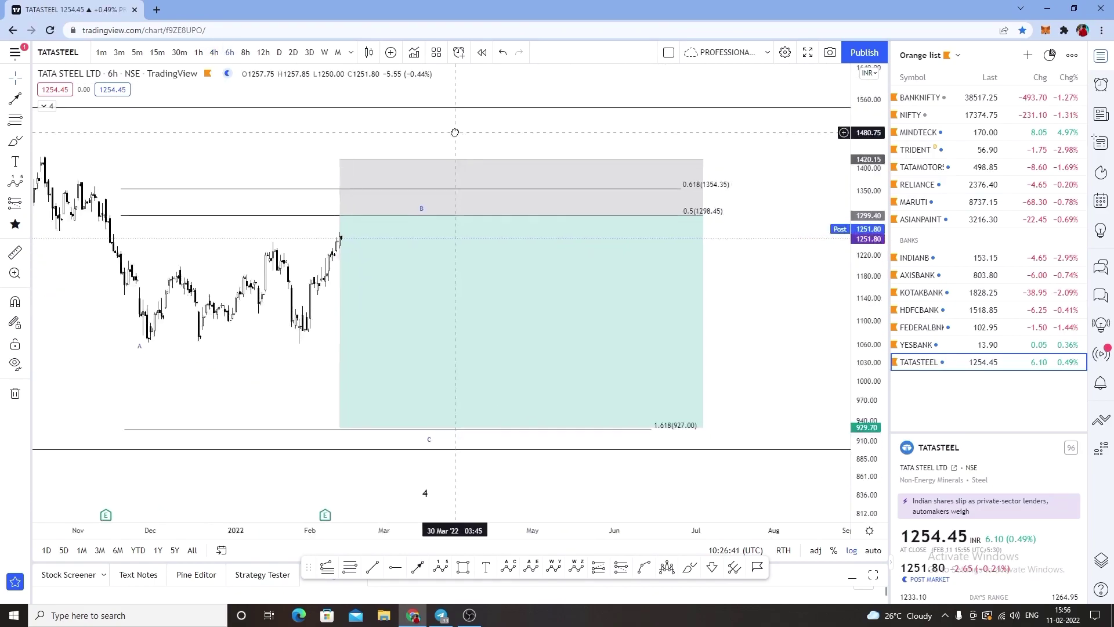
pyautogui.scroll(2, 464, 406)
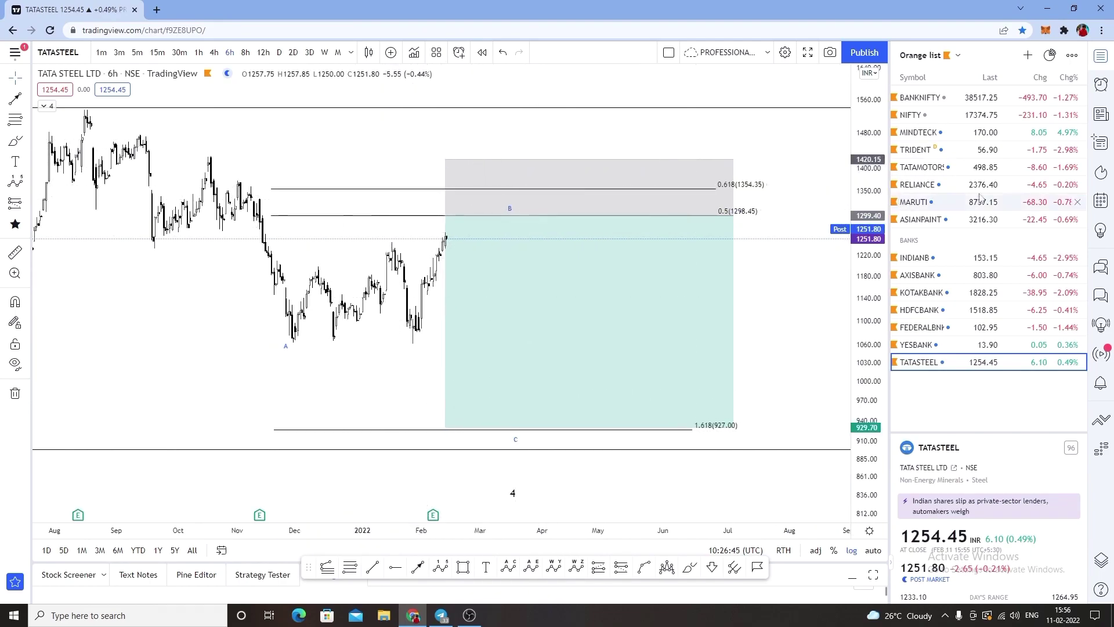
pyautogui.click(958, 114)
pyautogui.click(961, 98)
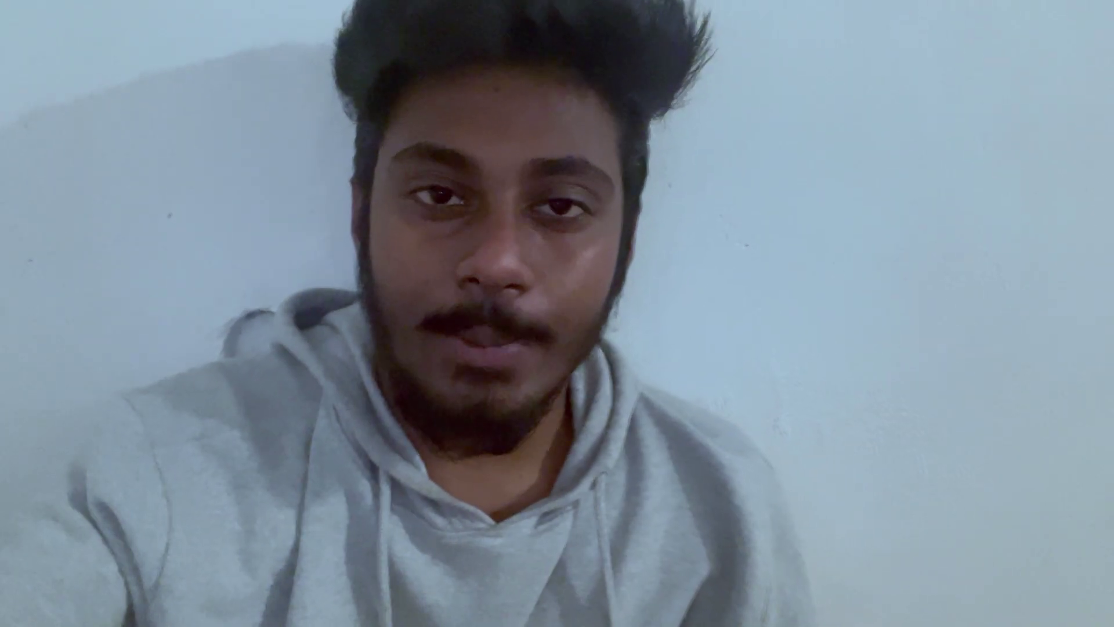